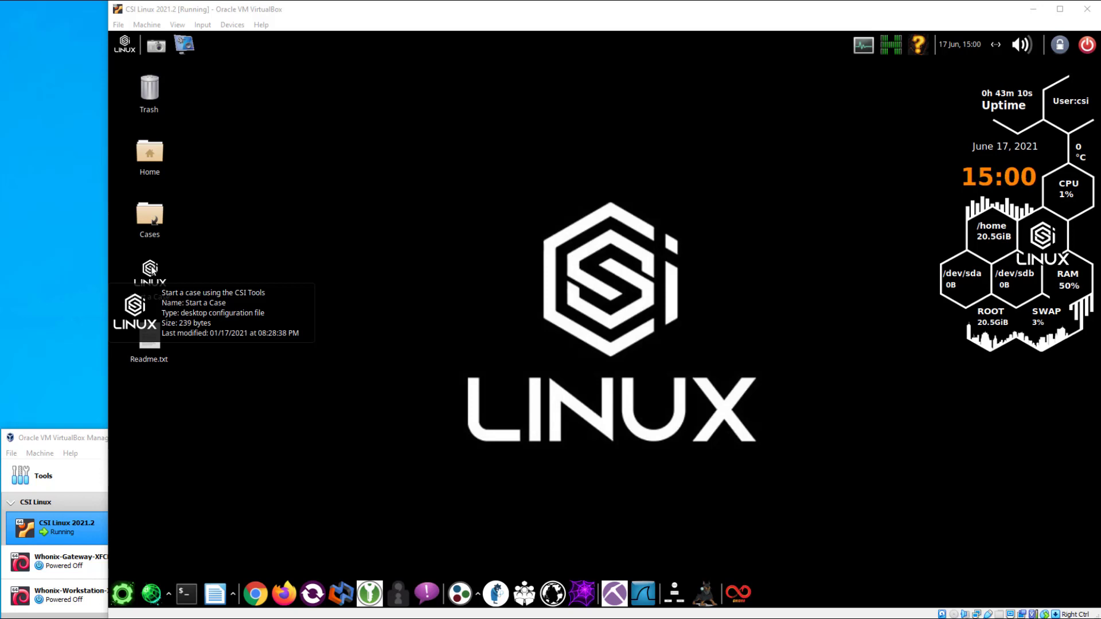
# Launch Start a Case, check the CSI Linux management options under System Management, and exit that options dialog
pyautogui.click(152, 270)
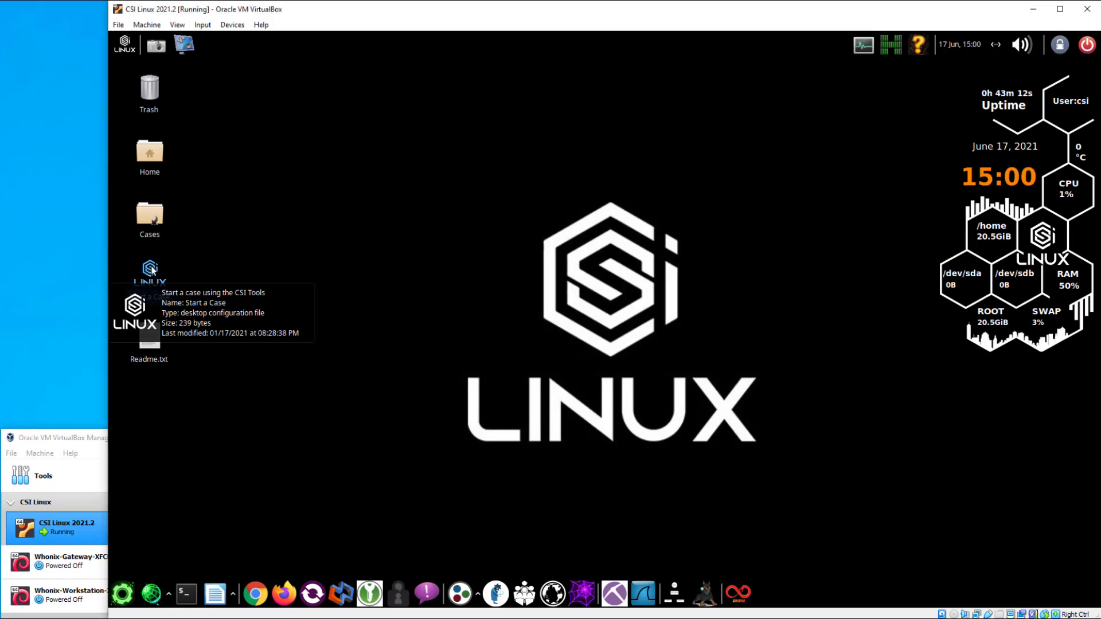
pyautogui.doubleClick(152, 270)
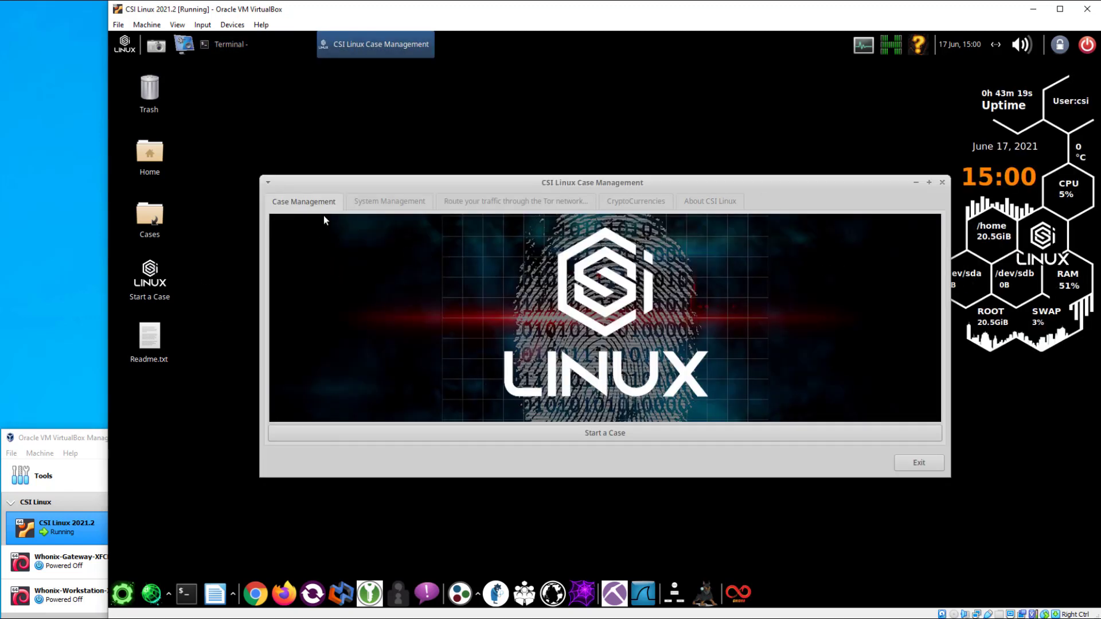
pyautogui.click(376, 200)
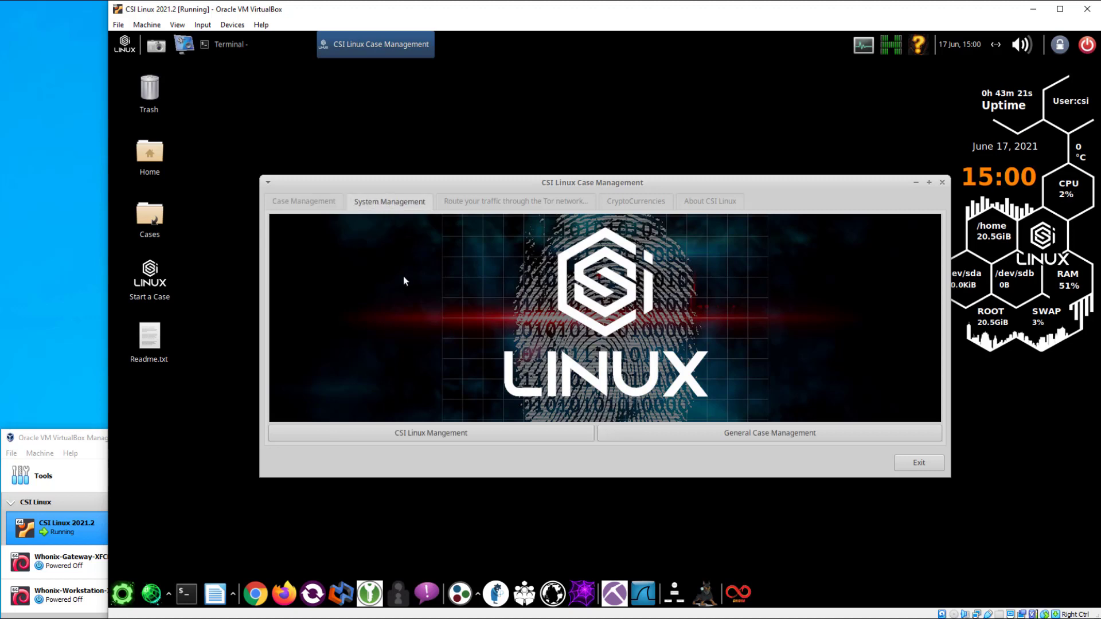
pyautogui.click(424, 432)
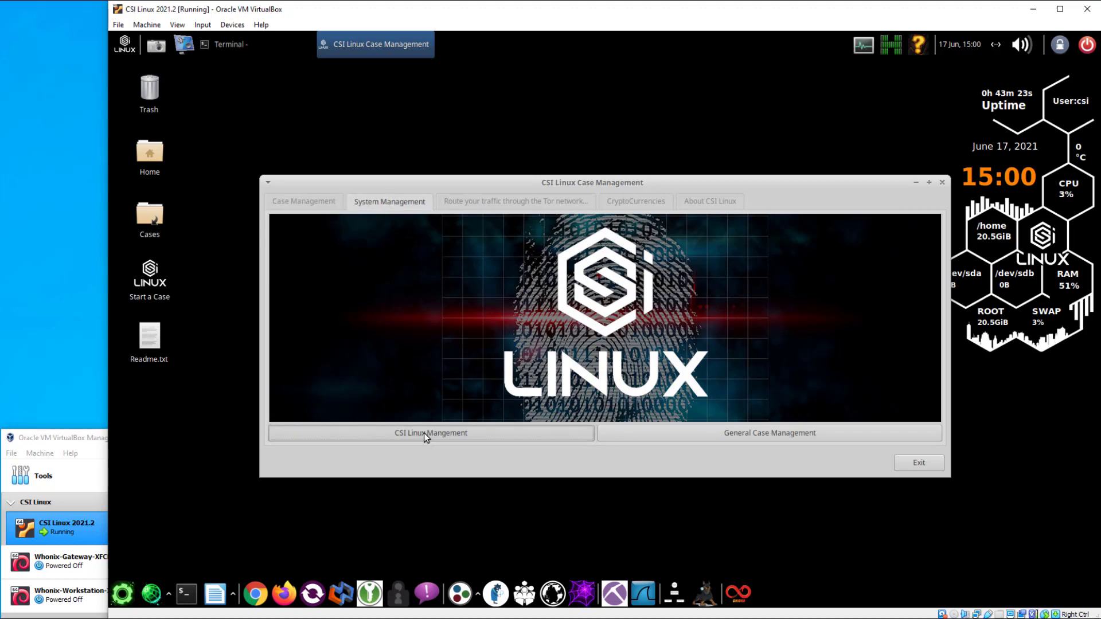
pyautogui.click(534, 341)
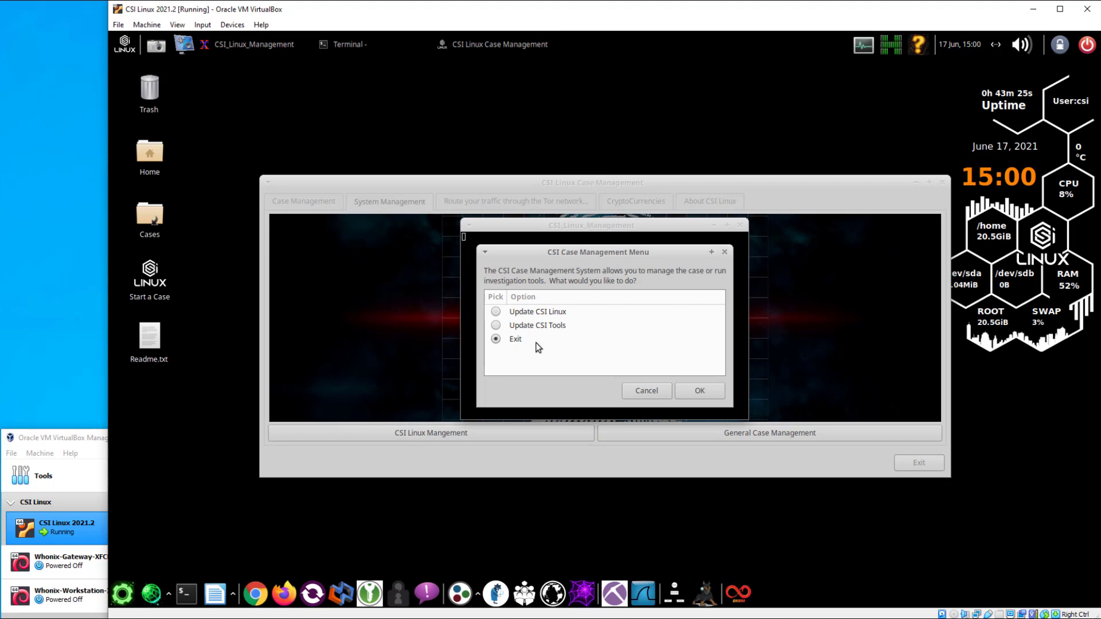
pyautogui.click(697, 394)
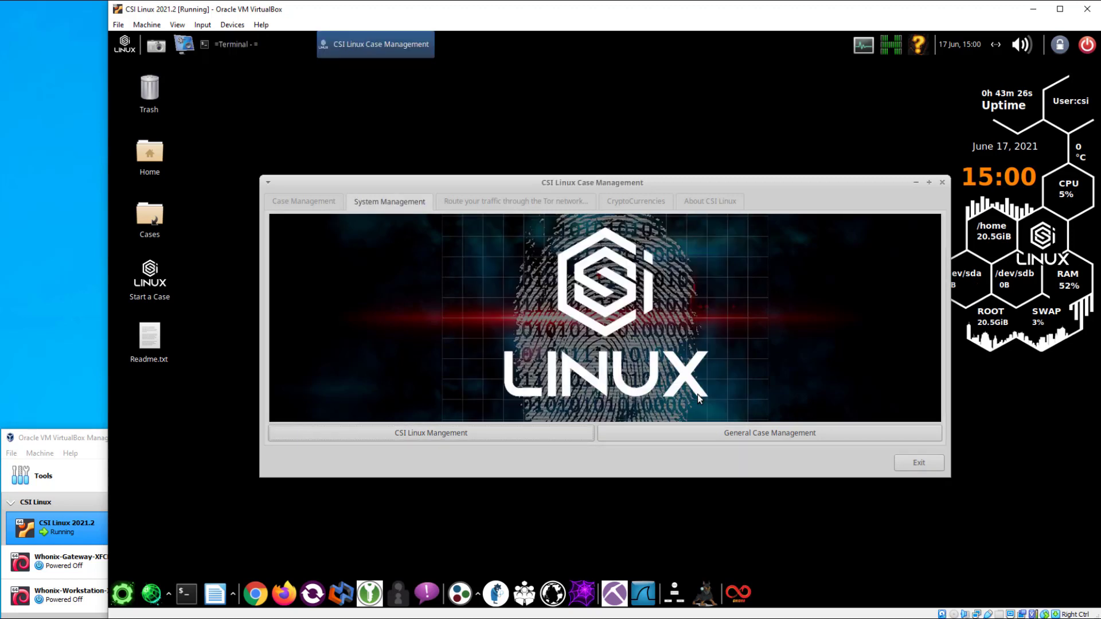
# Open the agency information configuration for editing through General Case Management
pyautogui.click(750, 435)
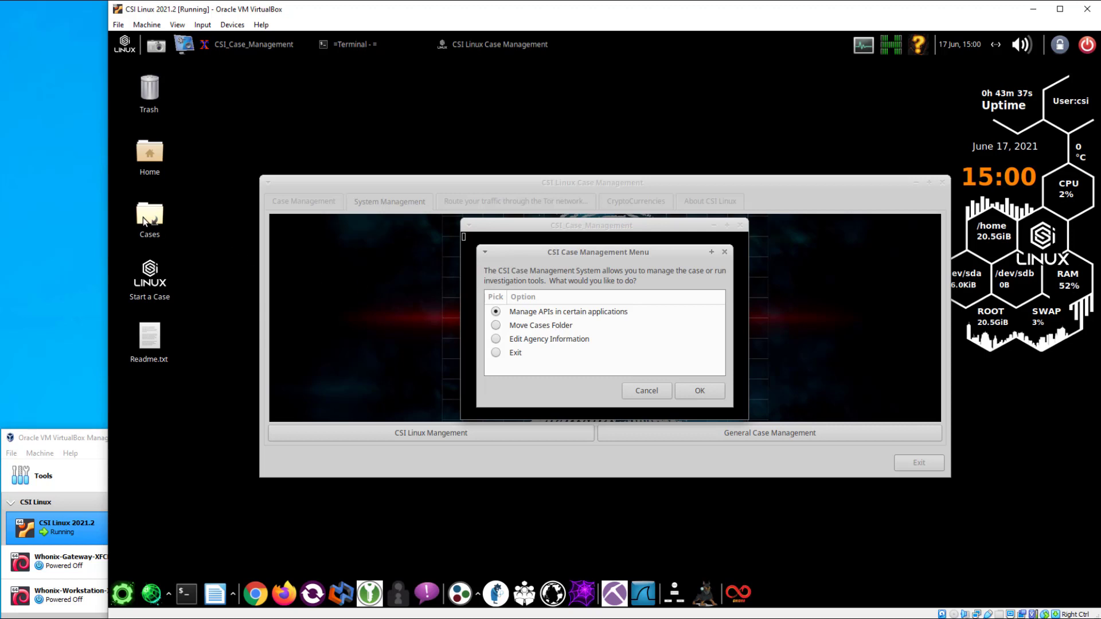
pyautogui.moveTo(145, 222)
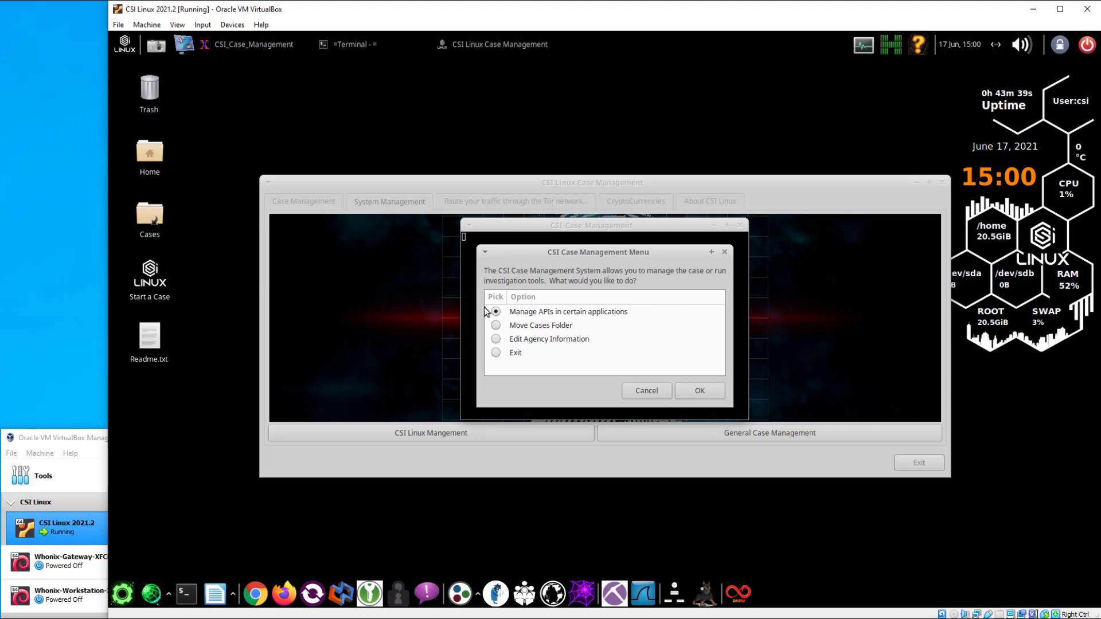
pyautogui.click(497, 339)
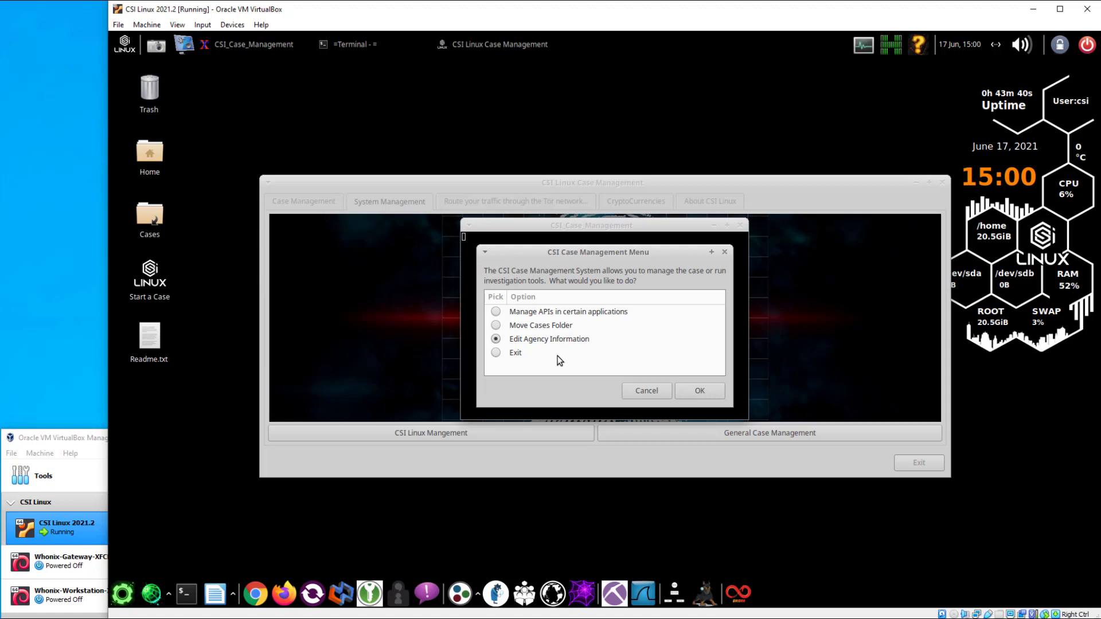
pyautogui.click(699, 391)
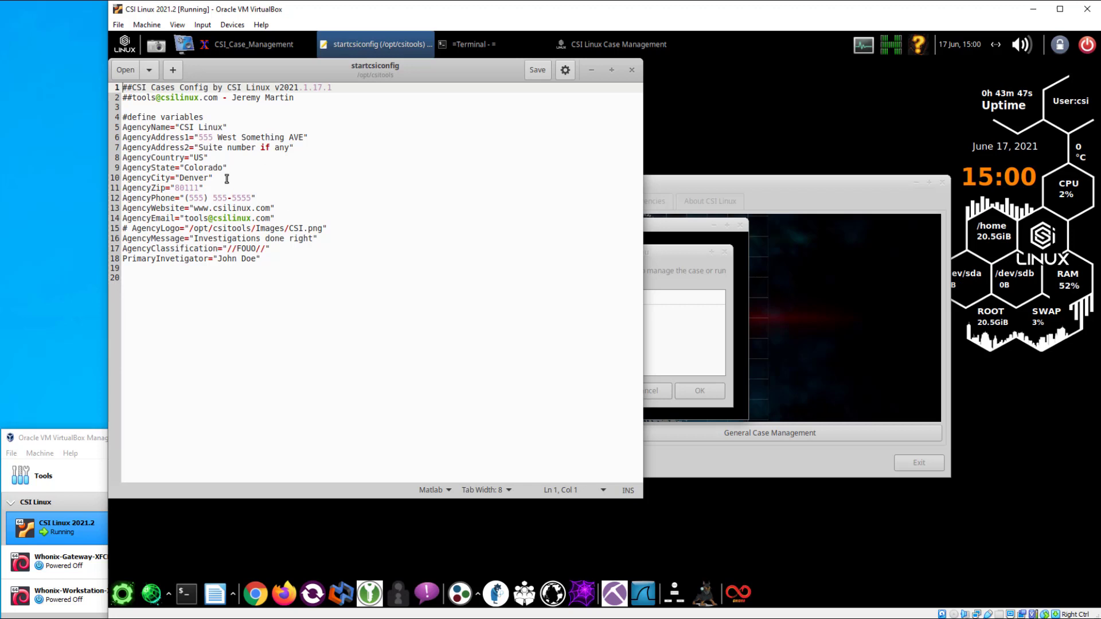
# Review the agency's address, country, state and city entries, close the configuration file unedited, and exit the General Case Management options
pyautogui.doubleClick(198, 179)
pyautogui.click(199, 168)
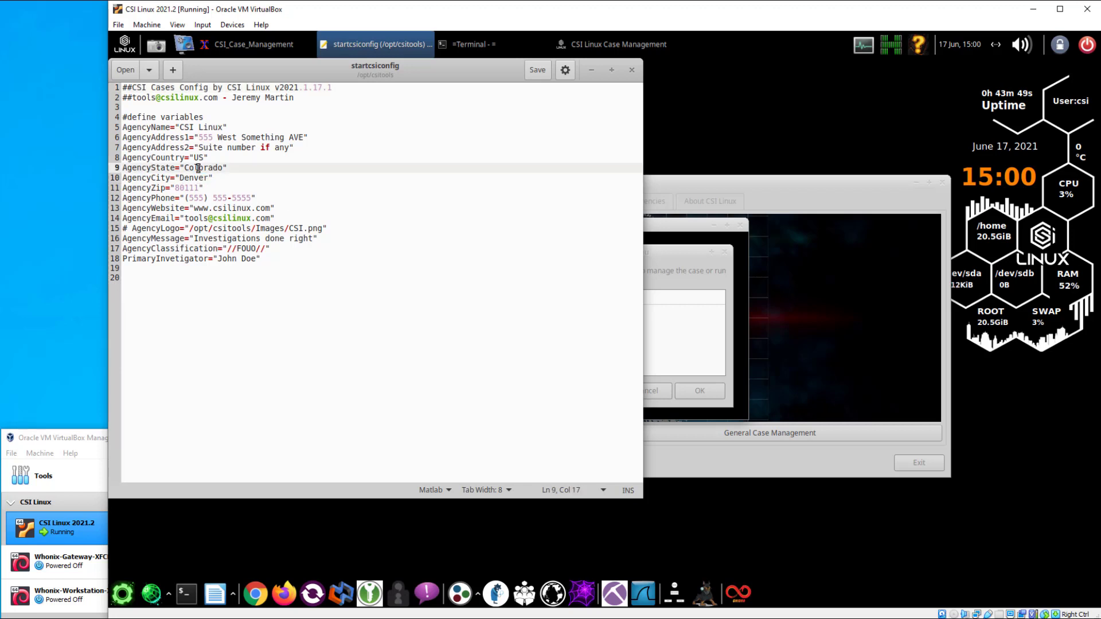
pyautogui.click(198, 155)
pyautogui.moveTo(217, 143); pyautogui.dragTo(319, 152)
pyautogui.click(327, 154)
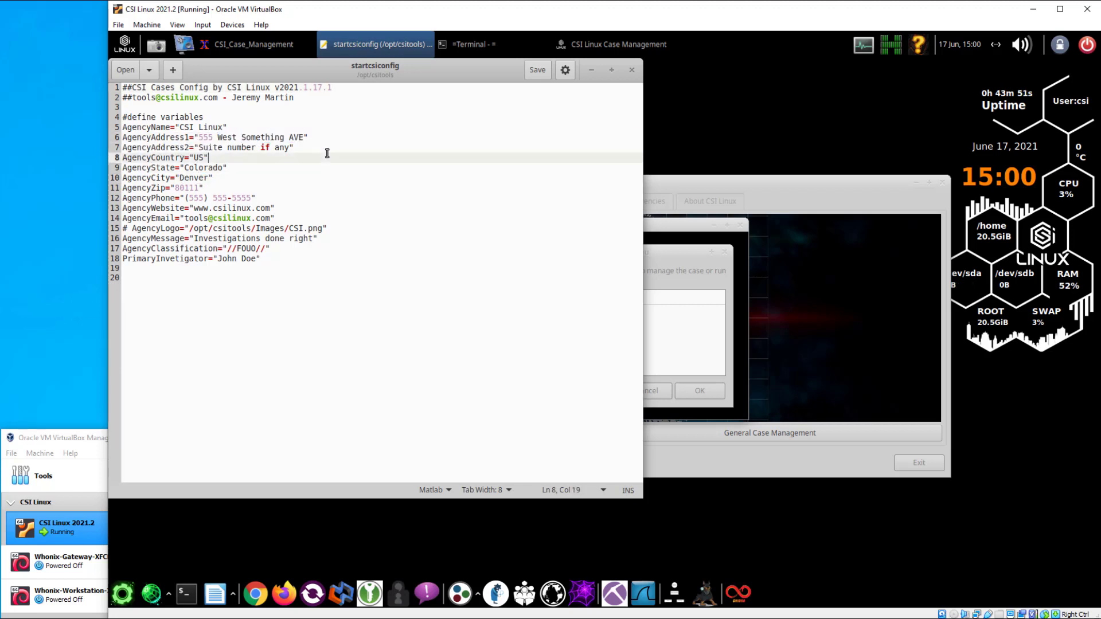
pyautogui.click(632, 70)
pyautogui.click(497, 353)
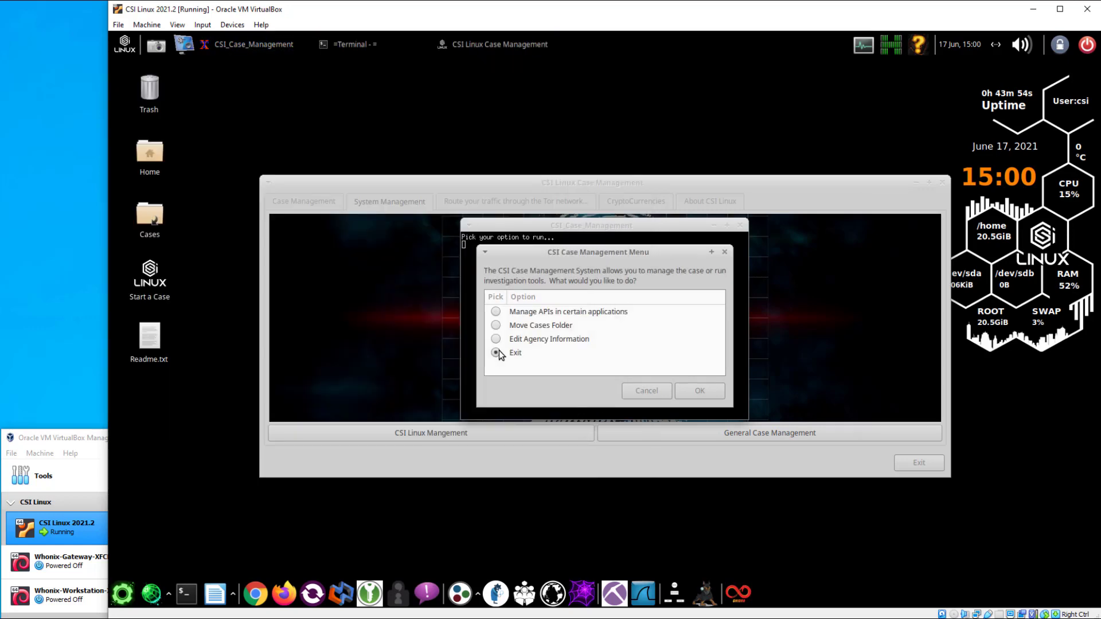
pyautogui.click(696, 389)
# Examine the Tor traffic routing and CryptoCurrencies options, and return to the Case Management section
pyautogui.click(493, 203)
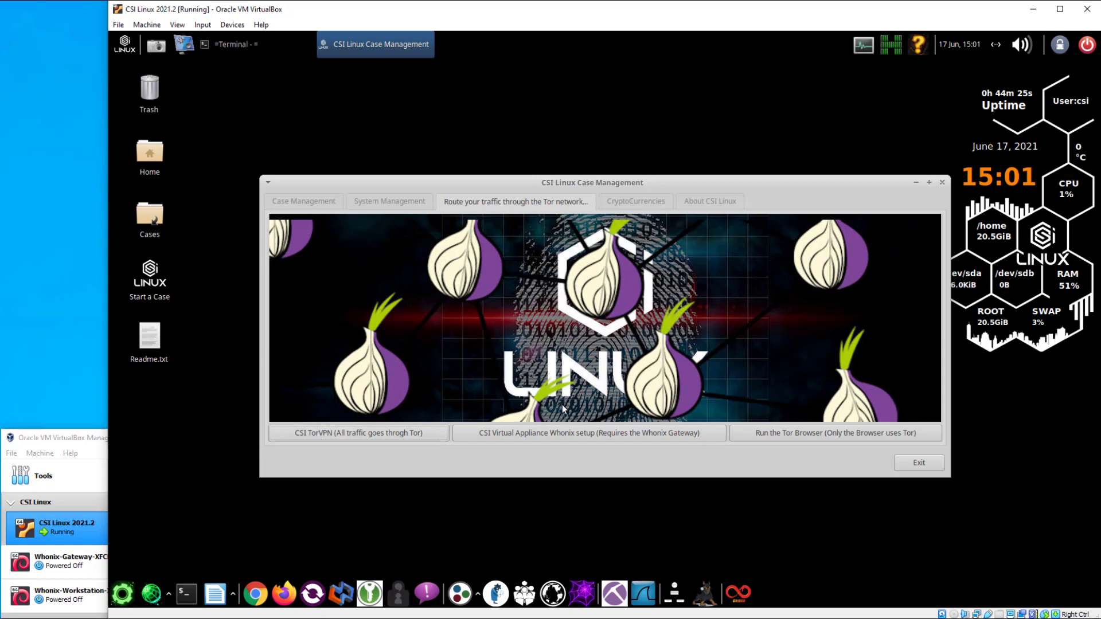
pyautogui.click(635, 200)
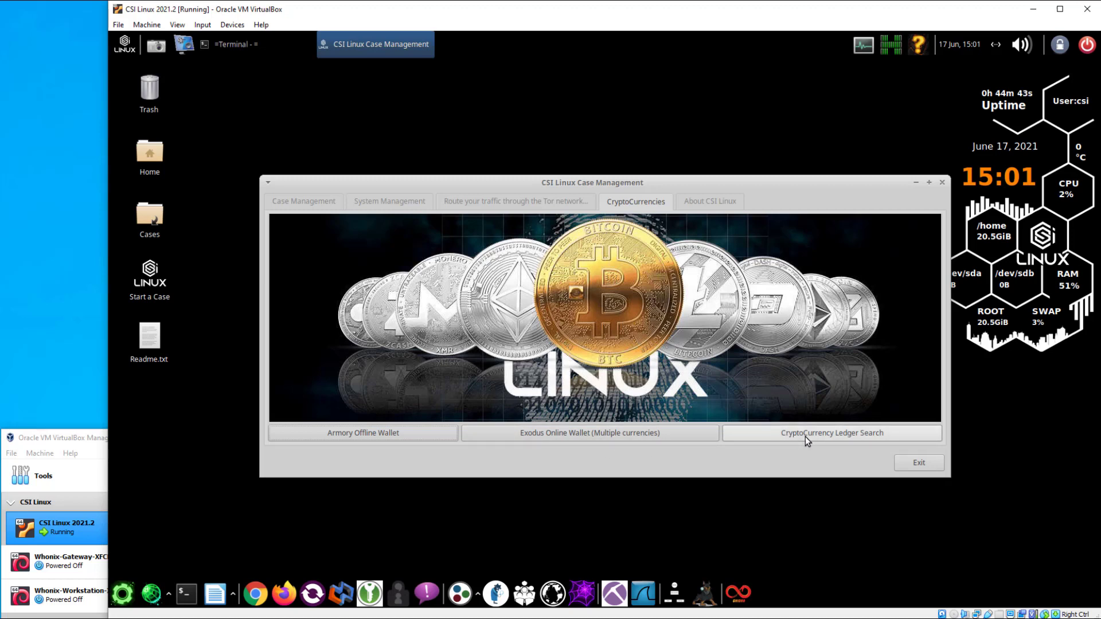
pyautogui.click(287, 201)
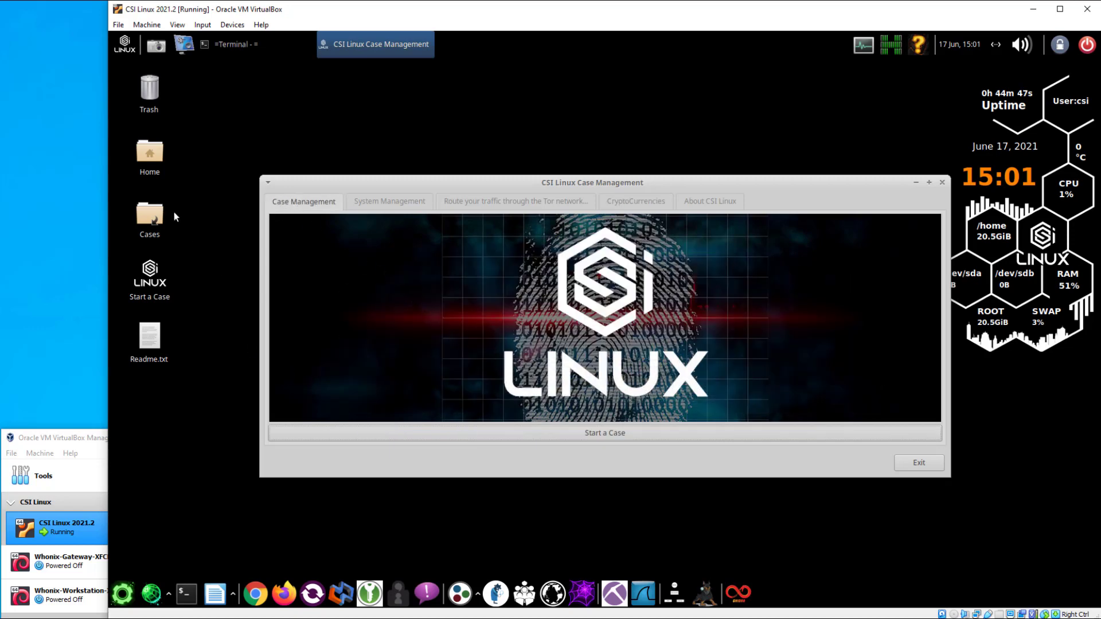
# Delete audit.log and Network-data.txt from the desktop's Cases folder
pyautogui.doubleClick(144, 214)
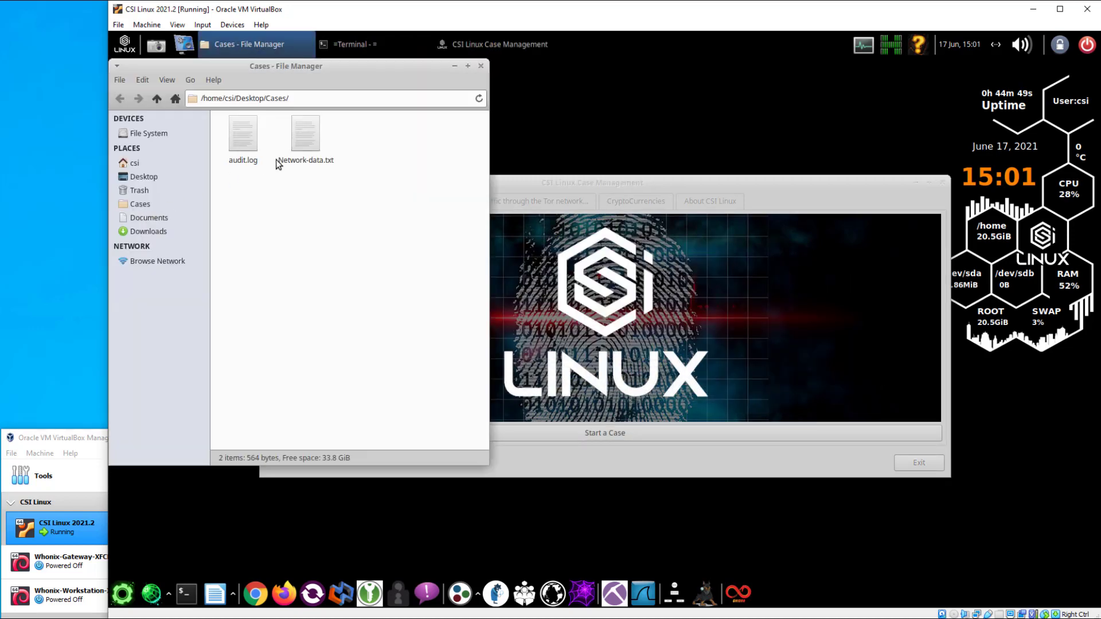
pyautogui.moveTo(346, 193); pyautogui.dragTo(211, 122)
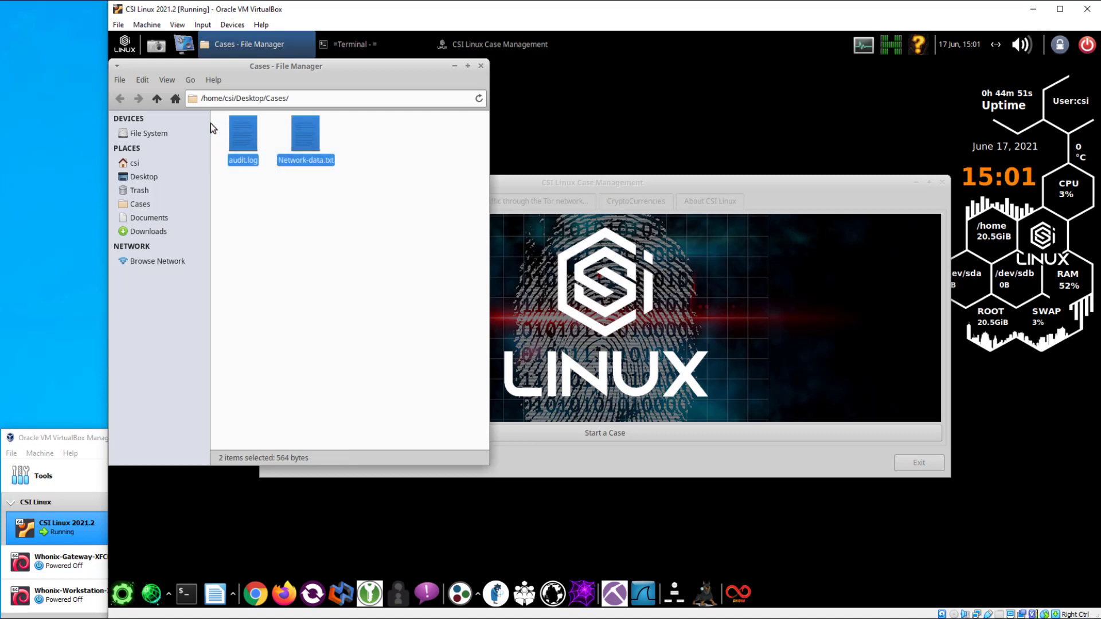
pyautogui.press('Delete')
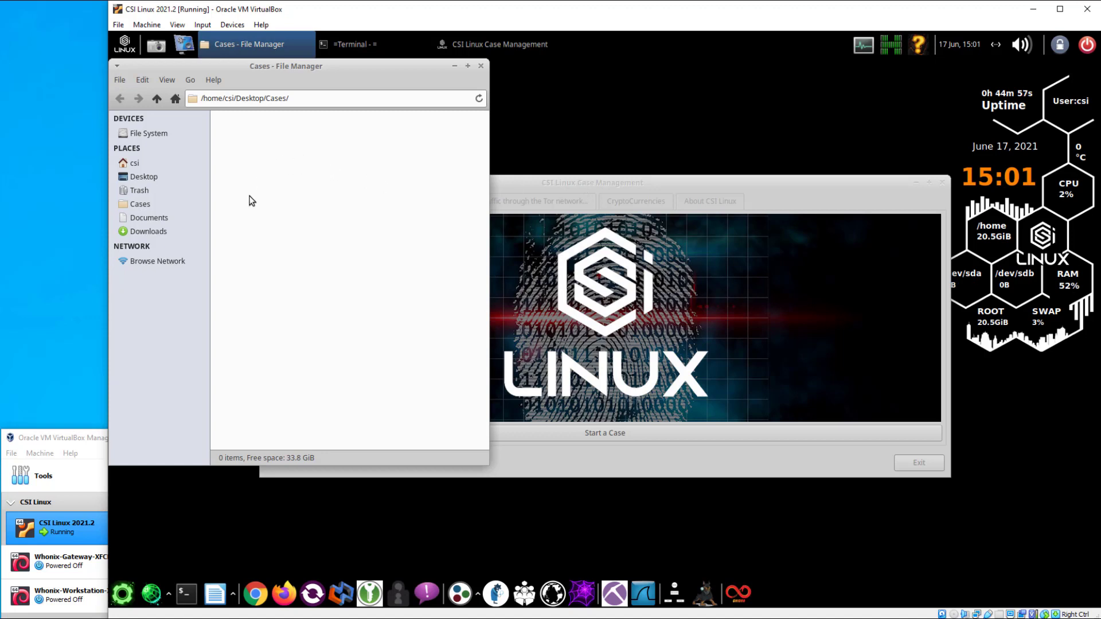
# Start a new case named Case001 with the investigator's full name, case type OSINT and client CSI Linux
pyautogui.click(583, 468)
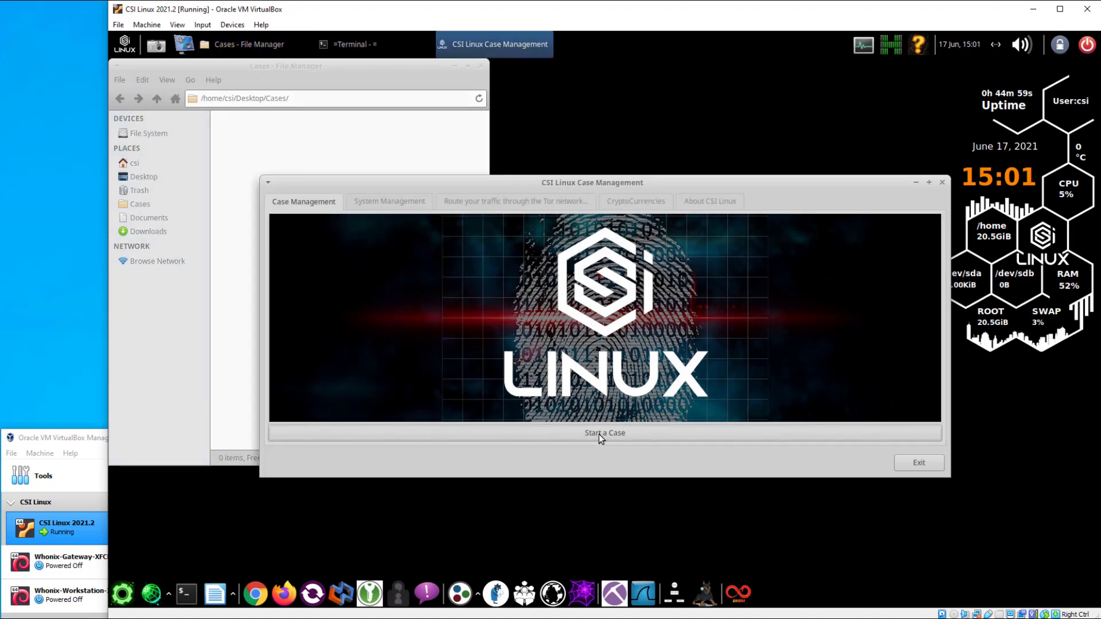
pyautogui.click(597, 435)
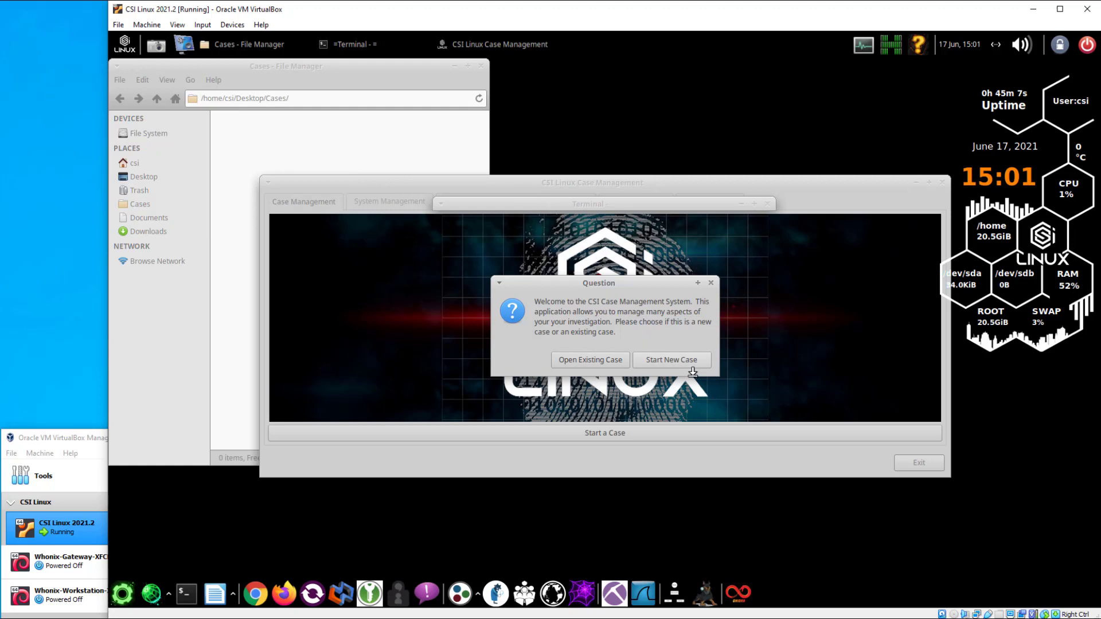
pyautogui.click(671, 361)
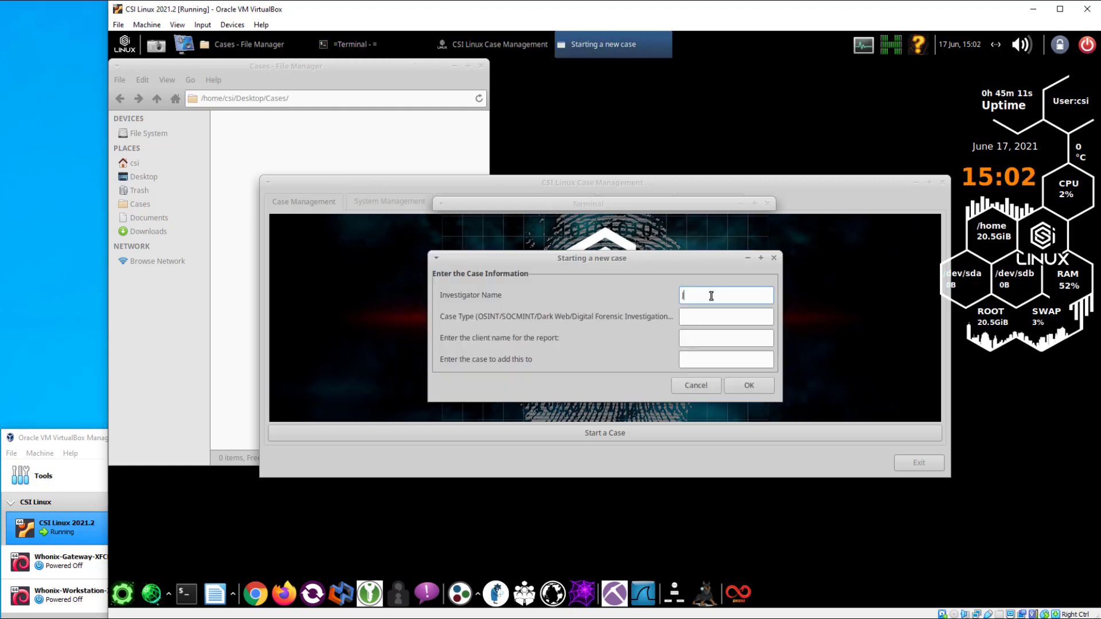
pyautogui.write('Jeremy Ma')
pyautogui.write('rtin')
pyautogui.write('OSINT')
pyautogui.write('CSI Li')
pyautogui.write('nux')
pyautogui.press('Tab')
pyautogui.write('Case001')
pyautogui.click(749, 388)
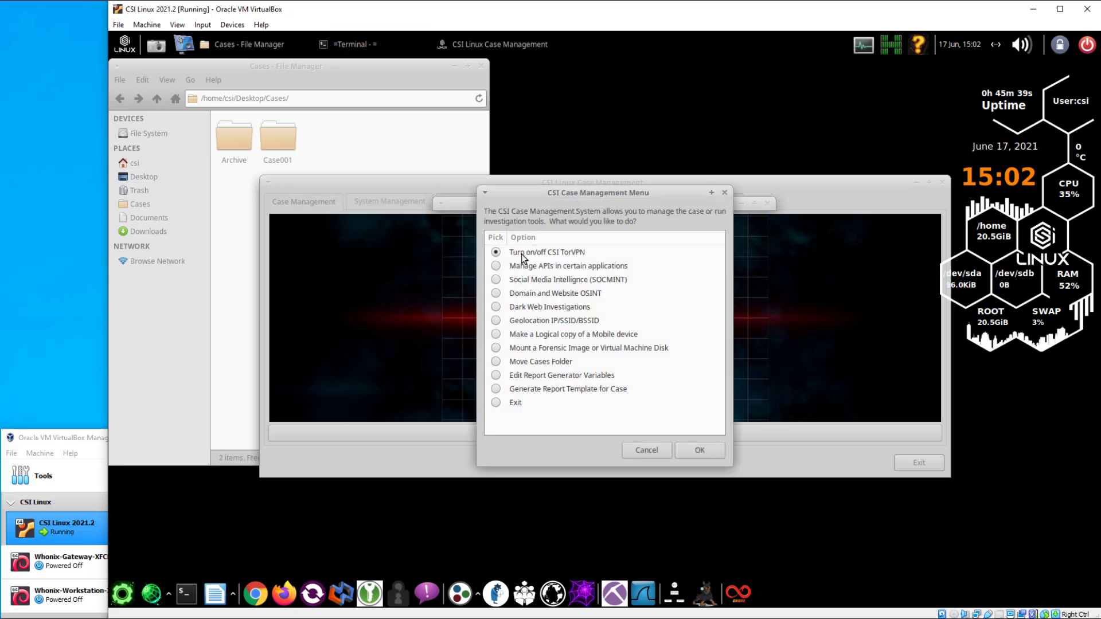
# Inspect the Case001 folder structure, including its Export and Social Media subfolders
pyautogui.doubleClick(284, 142)
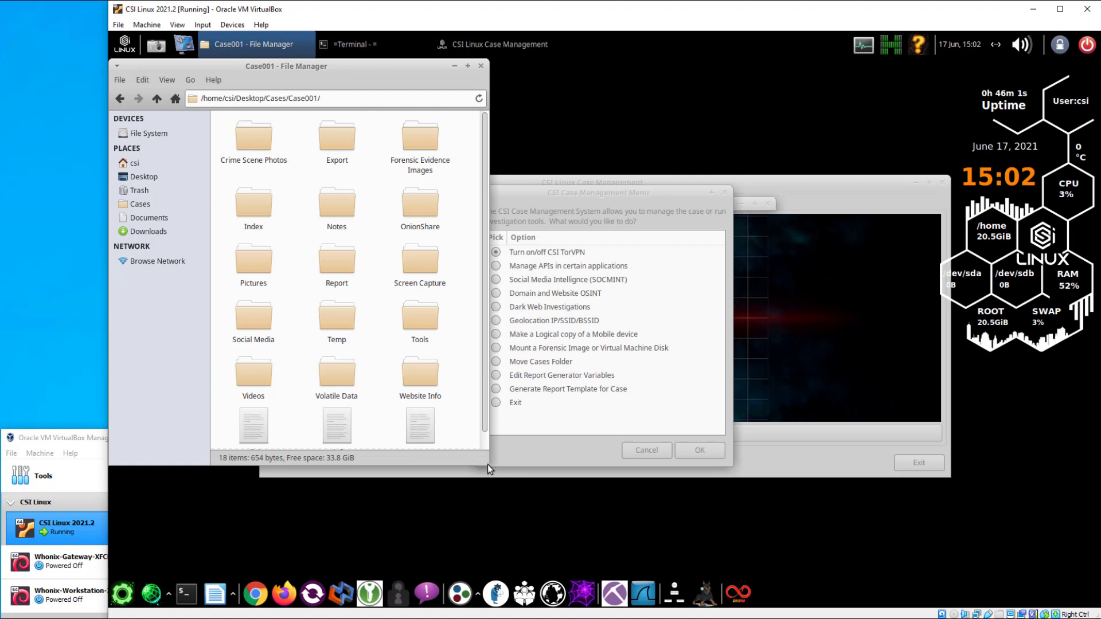
pyautogui.doubleClick(339, 135)
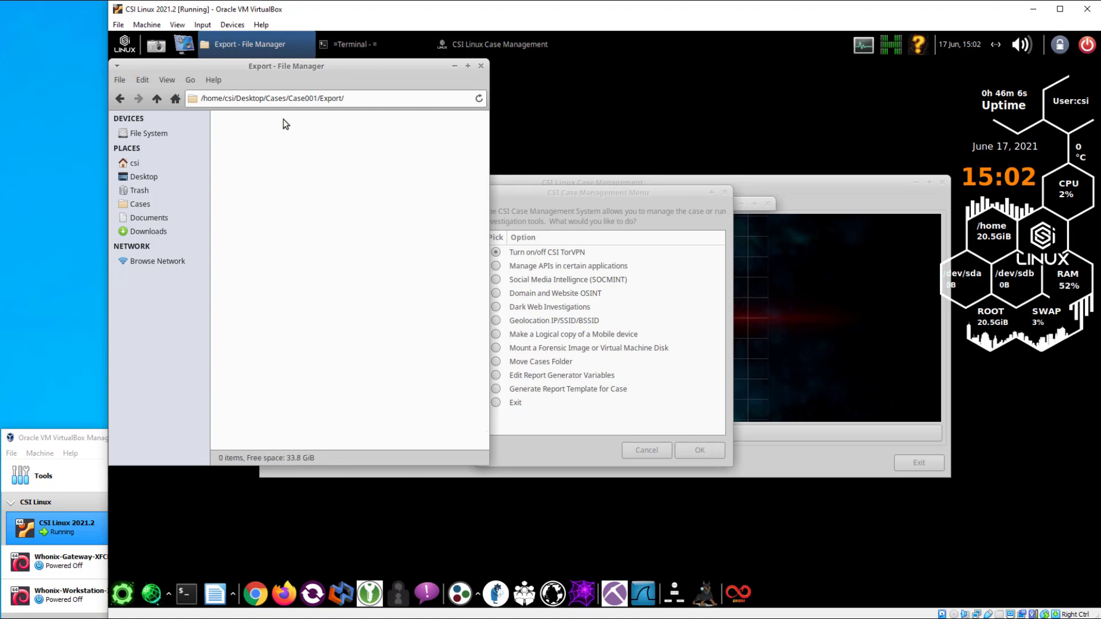
pyautogui.click(157, 98)
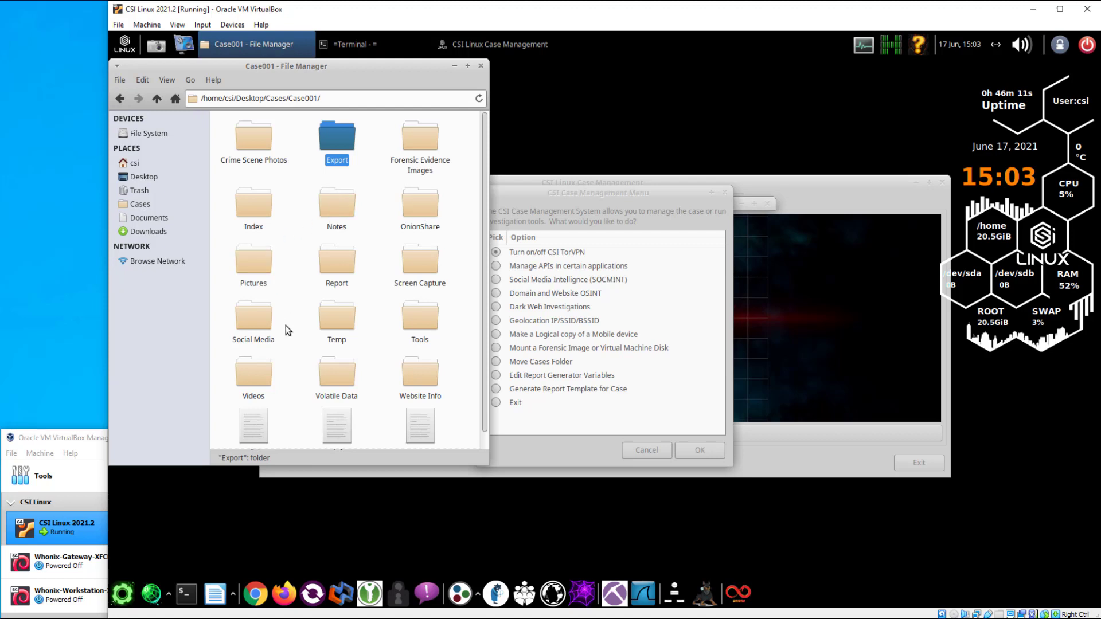
pyautogui.doubleClick(253, 321)
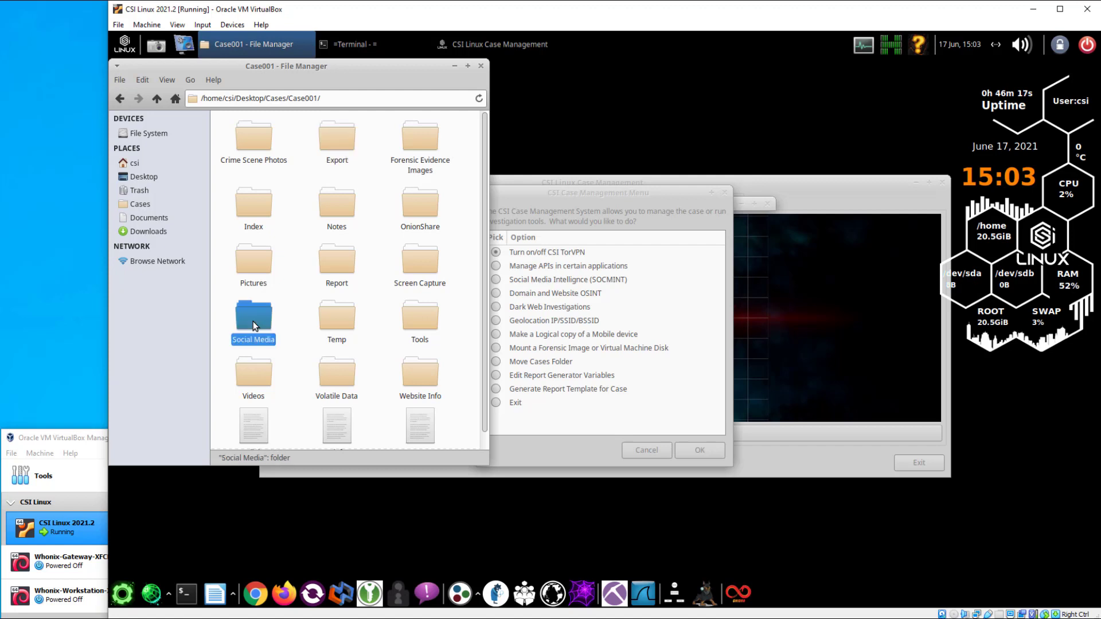
pyautogui.click(153, 99)
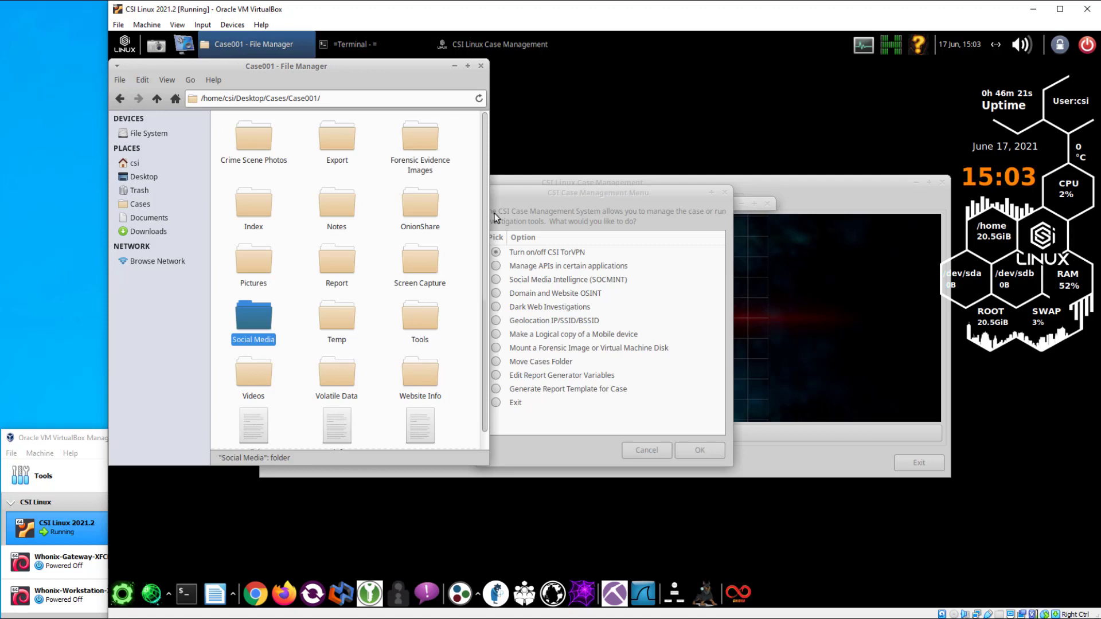
# Open the Edit Report Generator Variables option for the case and close the startcsiconfig file without changes
pyautogui.click(547, 197)
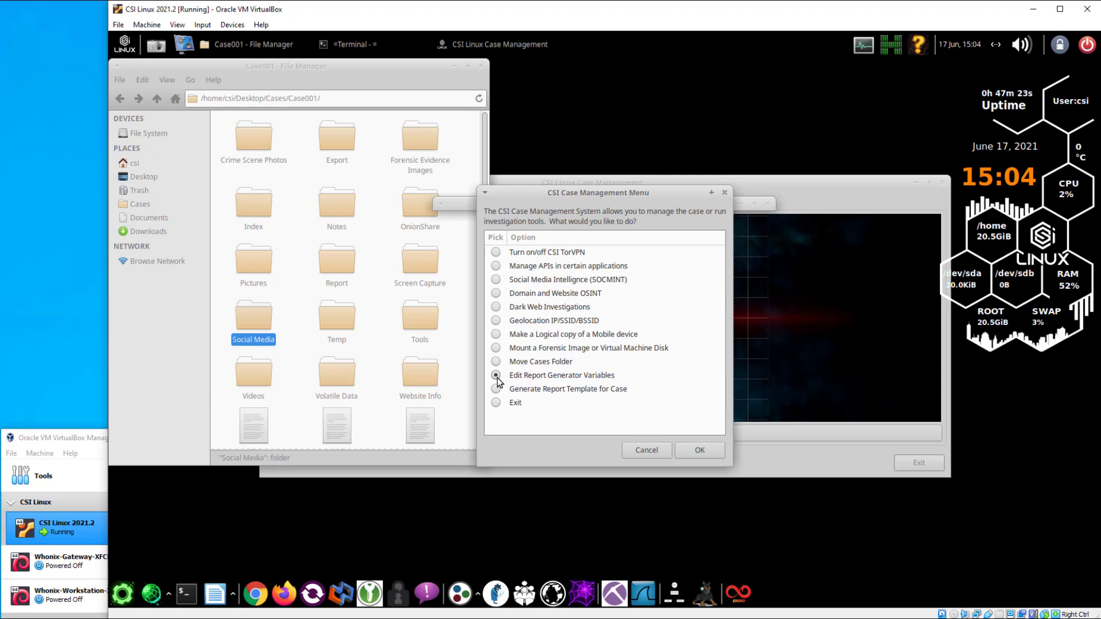
pyautogui.click(699, 451)
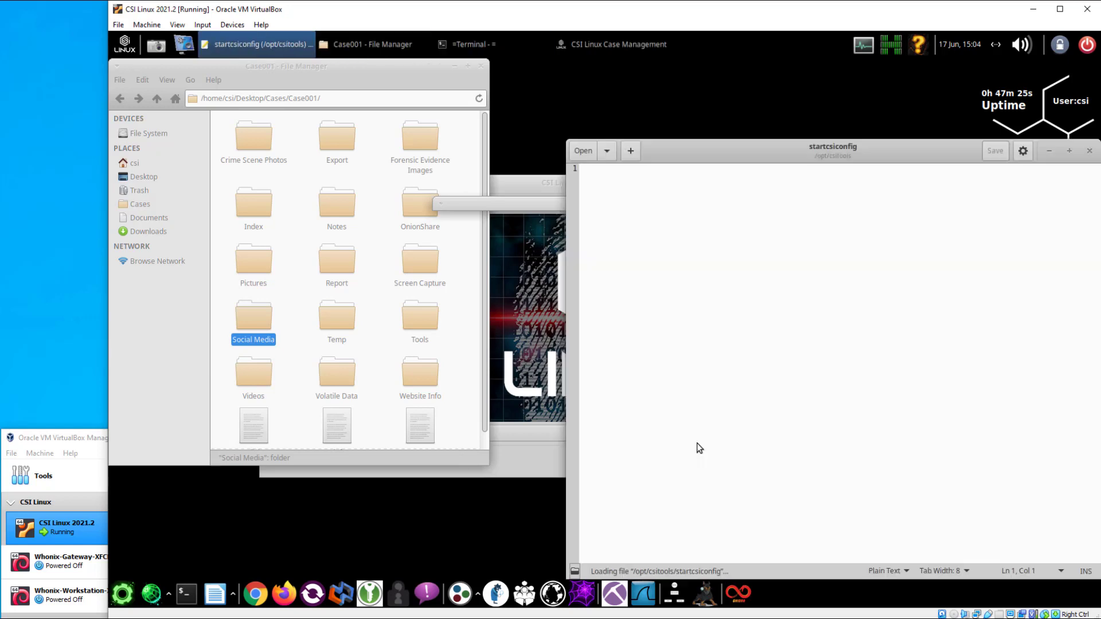
pyautogui.click(1090, 151)
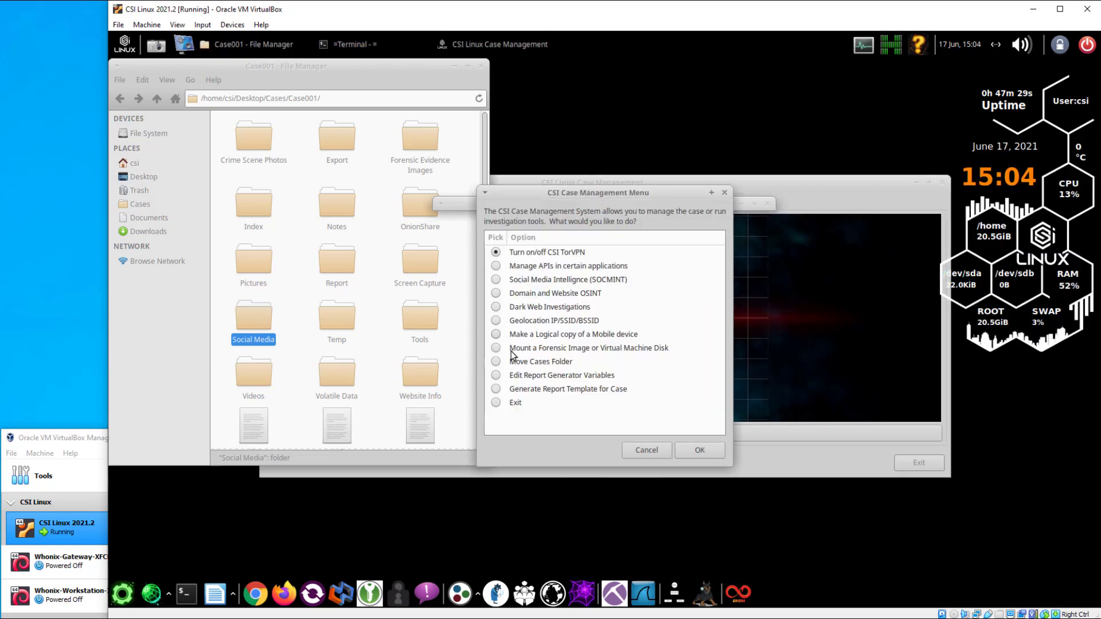
# Generate the report template for the case, open Report for Case001.odt from the Report folder, and dismiss the startup tip
pyautogui.click(496, 389)
pyautogui.click(694, 451)
pyautogui.doubleClick(345, 263)
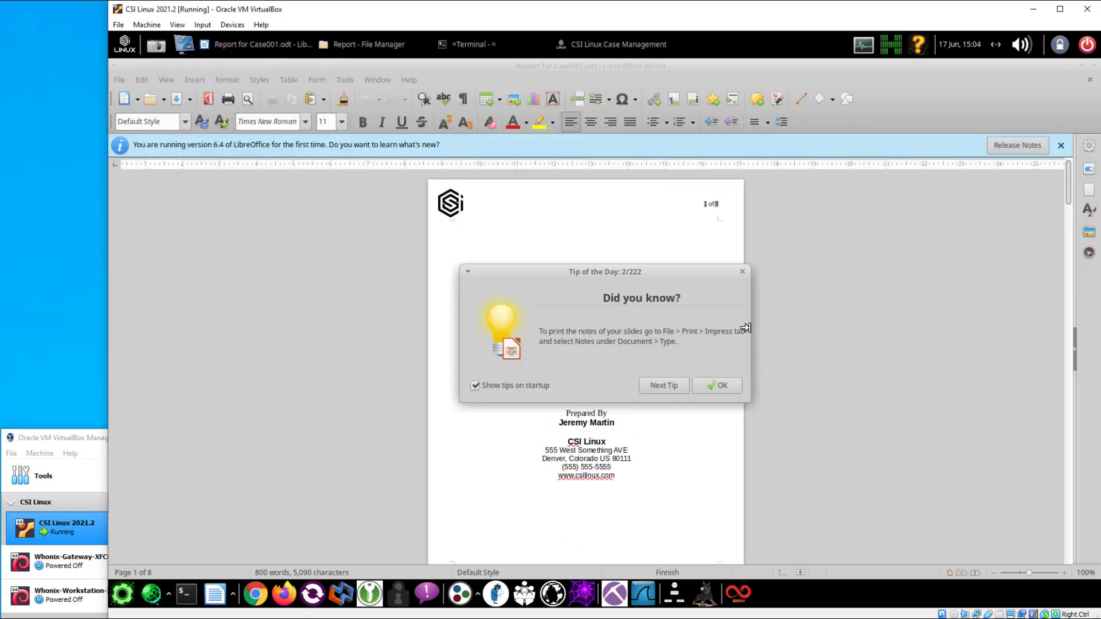
pyautogui.click(718, 386)
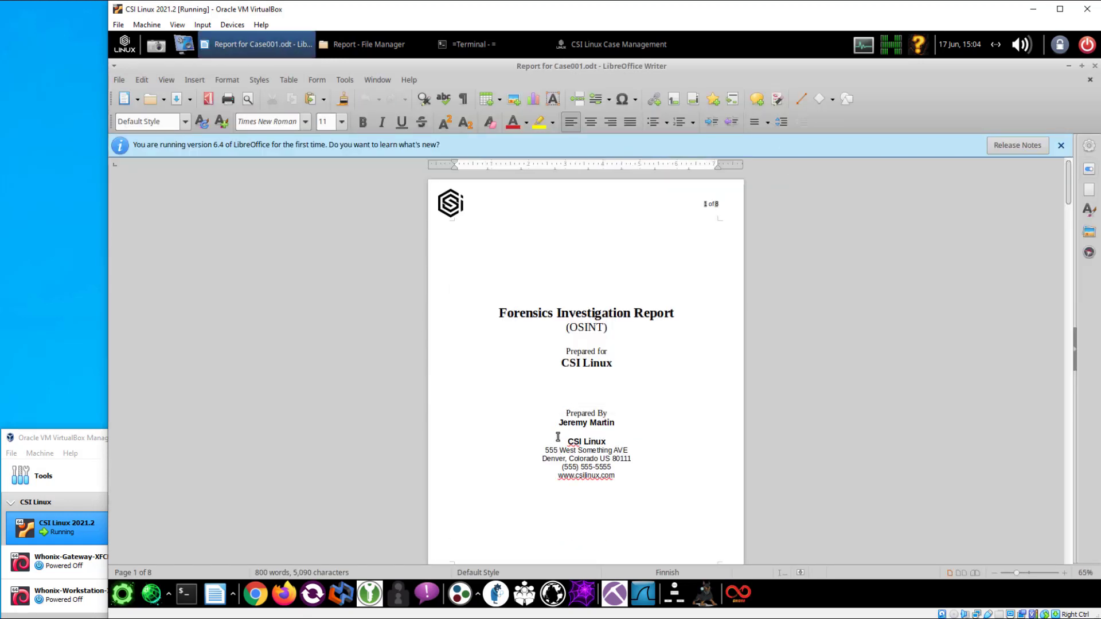
# Review the investigator and agency details on the report's cover page and the table of contents pages
pyautogui.moveTo(560, 424); pyautogui.dragTo(625, 475)
pyautogui.click(624, 475)
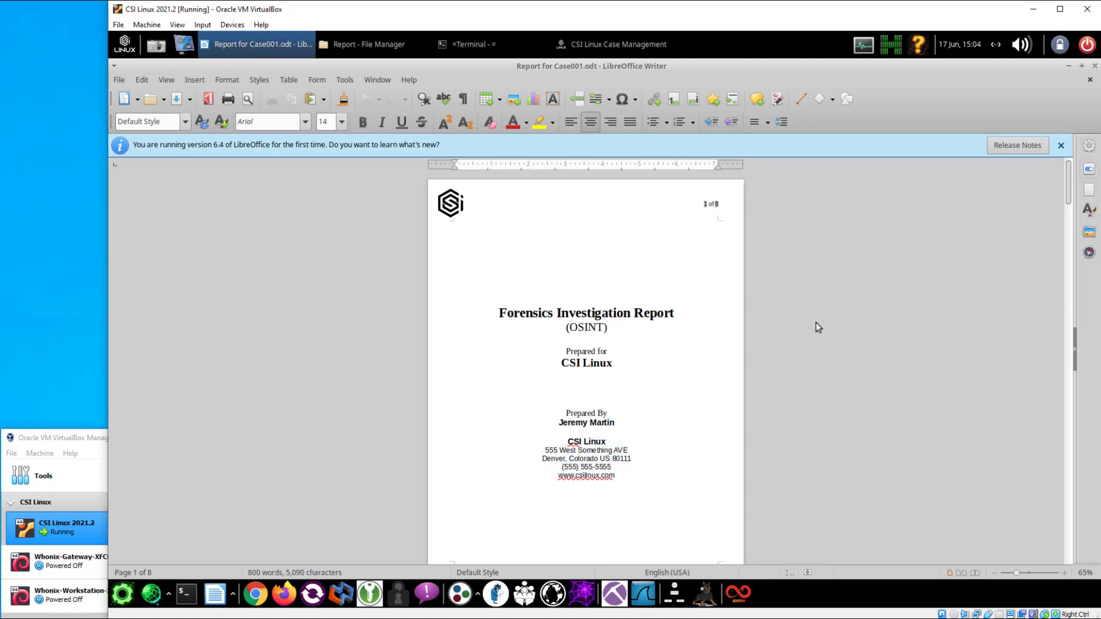
pyautogui.scroll(-2, 821, 316)
pyautogui.scroll(-10, 821, 321)
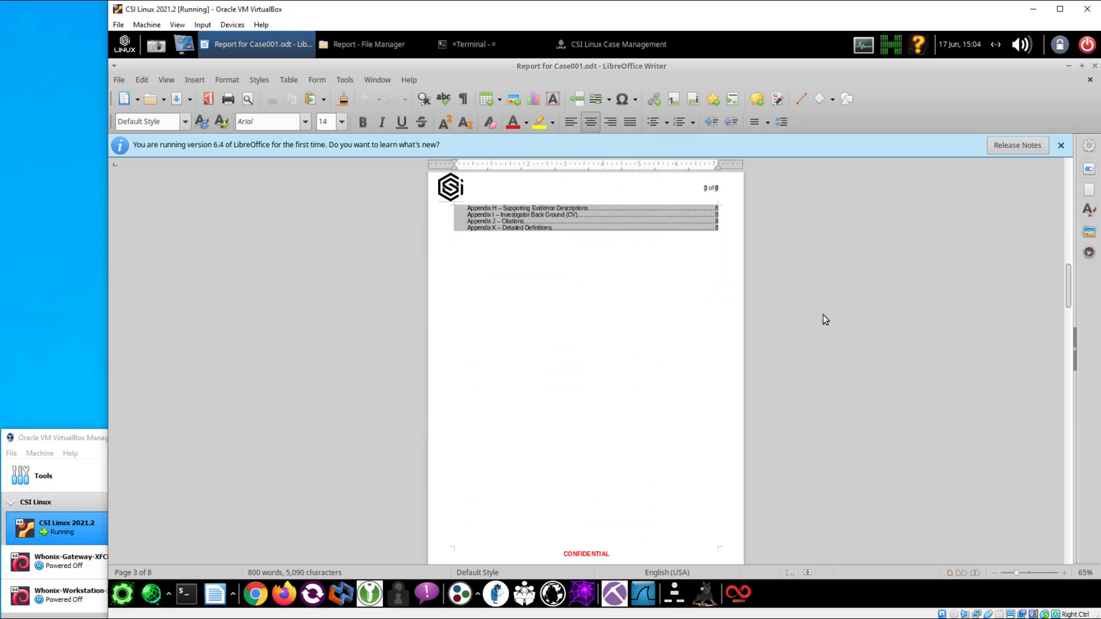
# Go back to the report's cover page and close Report for Case001.odt
pyautogui.scroll(10, 823, 314)
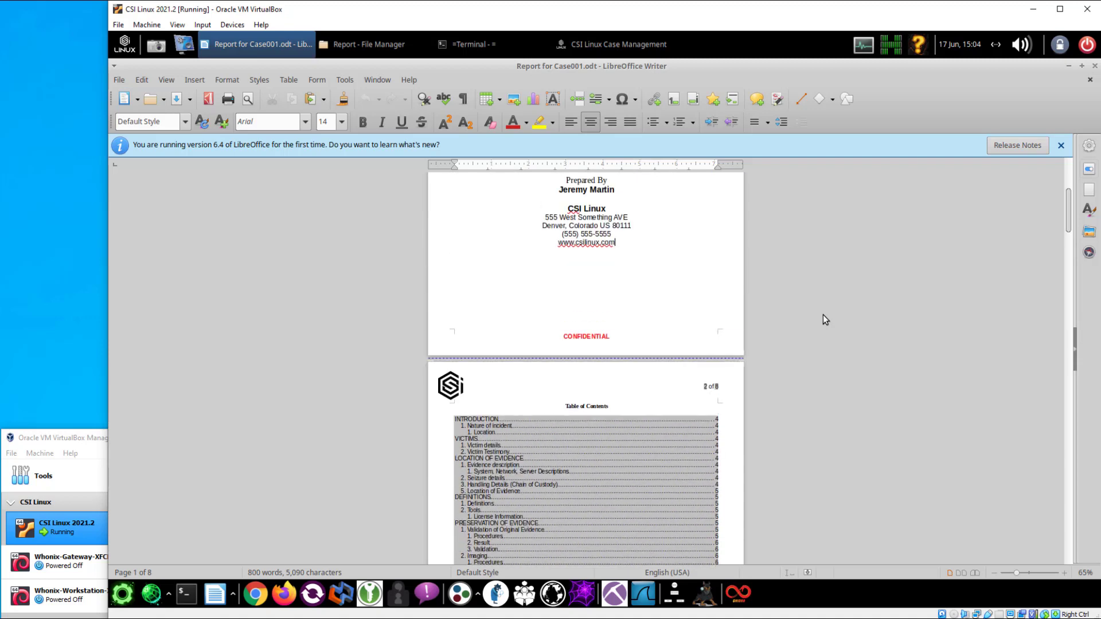
pyautogui.scroll(4, 824, 315)
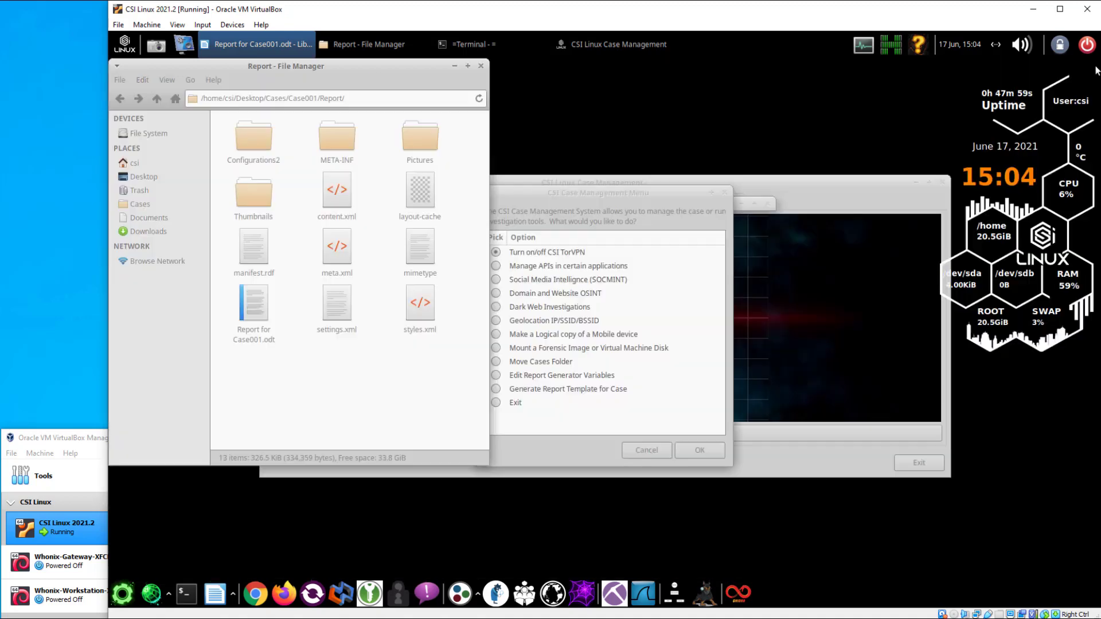
pyautogui.click(1095, 65)
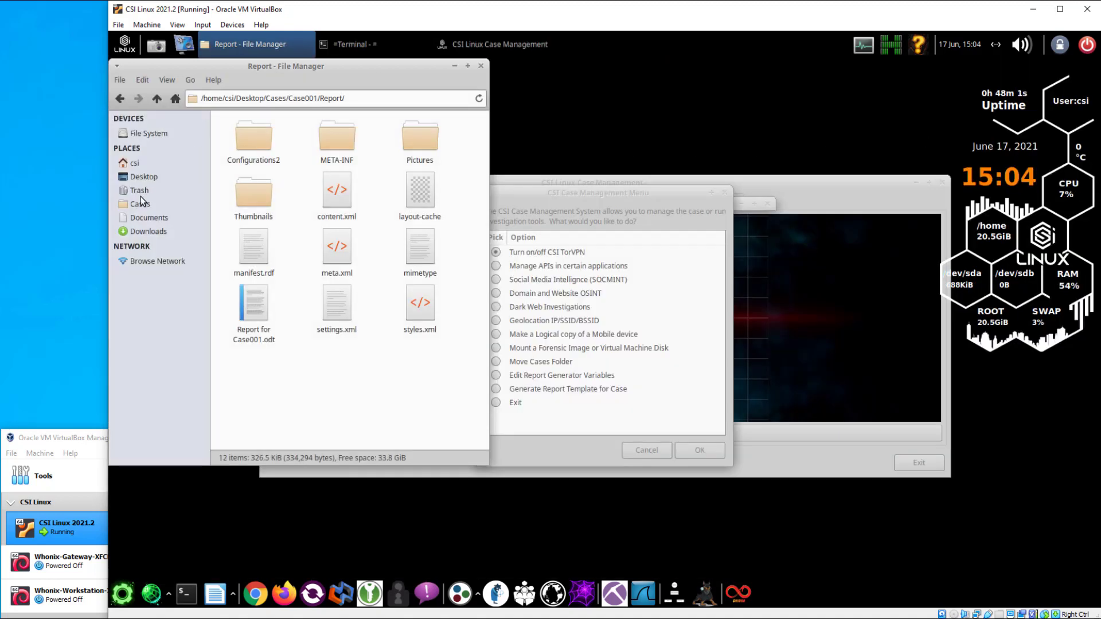
# Inspect the report templates in the Templates folder inside Documents, and return to the Documents folder
pyautogui.click(140, 219)
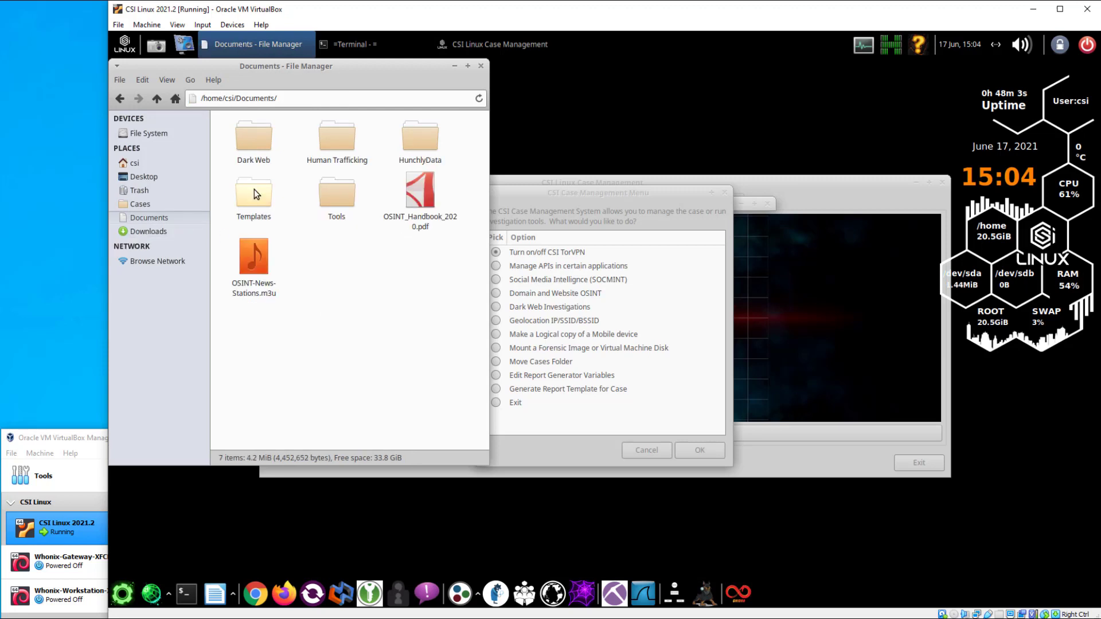
pyautogui.doubleClick(255, 195)
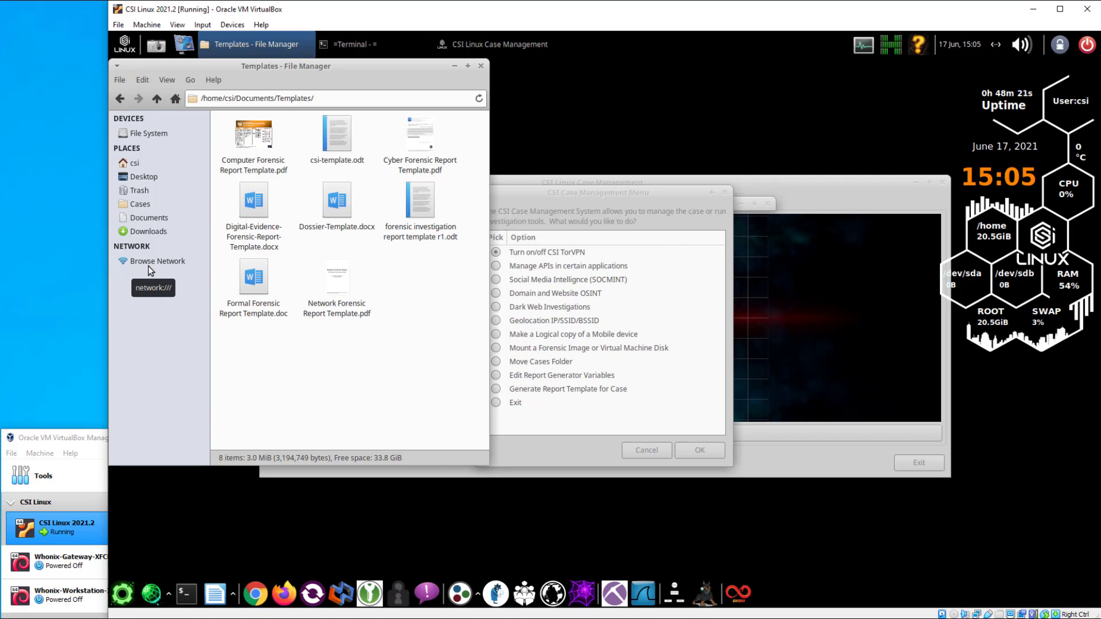
pyautogui.click(156, 99)
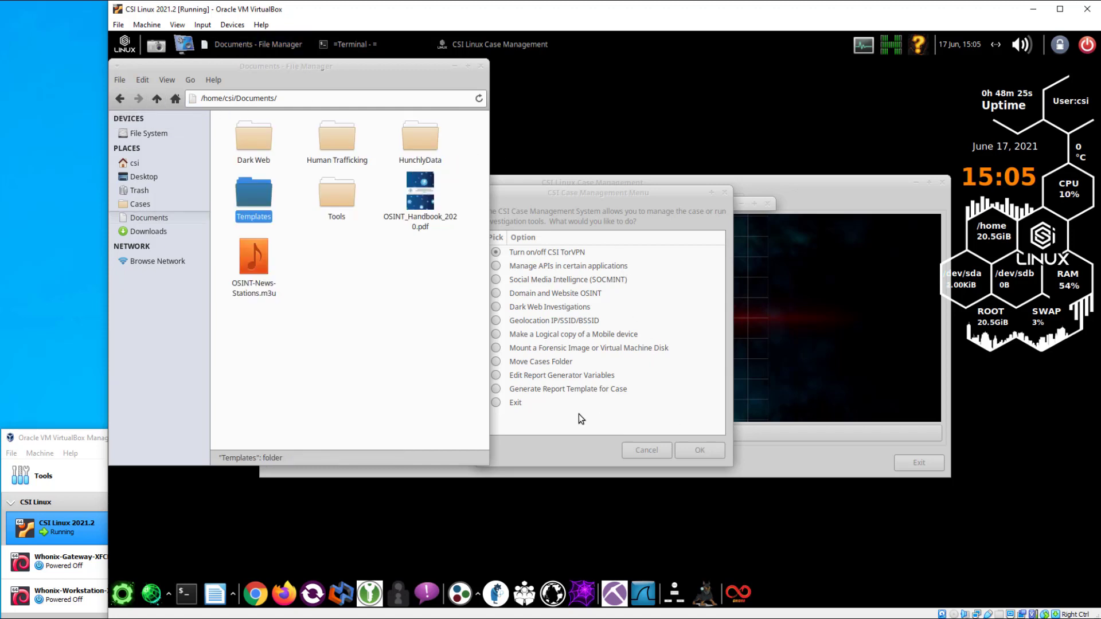
# Exit the CSI Case Management Menu and close the leftover terminal and case management windows
pyautogui.click(496, 403)
pyautogui.click(708, 453)
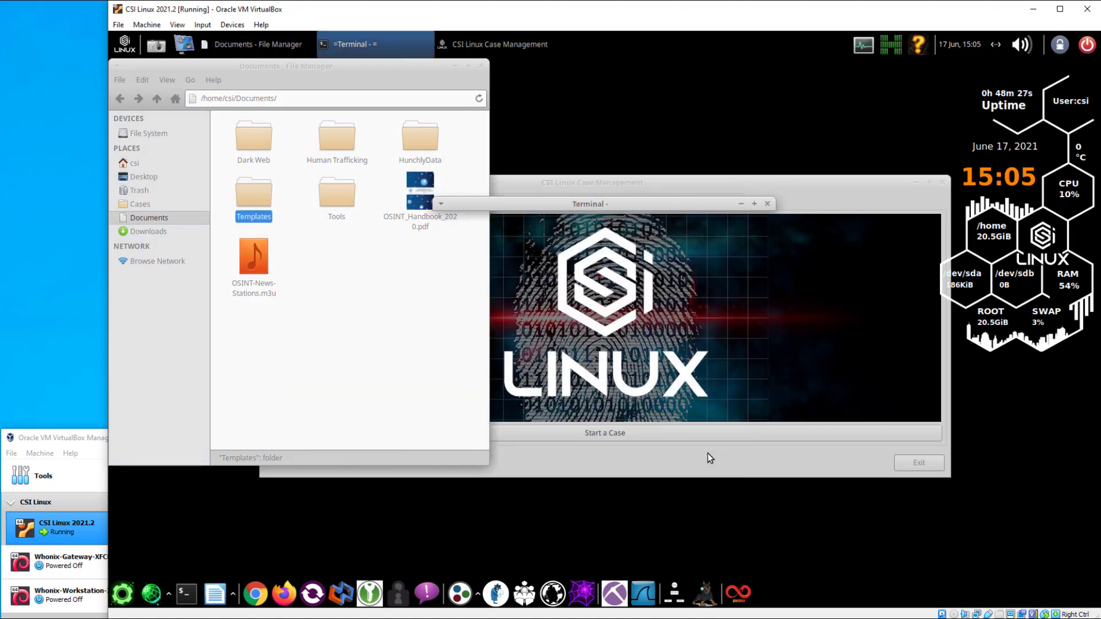
pyautogui.click(755, 204)
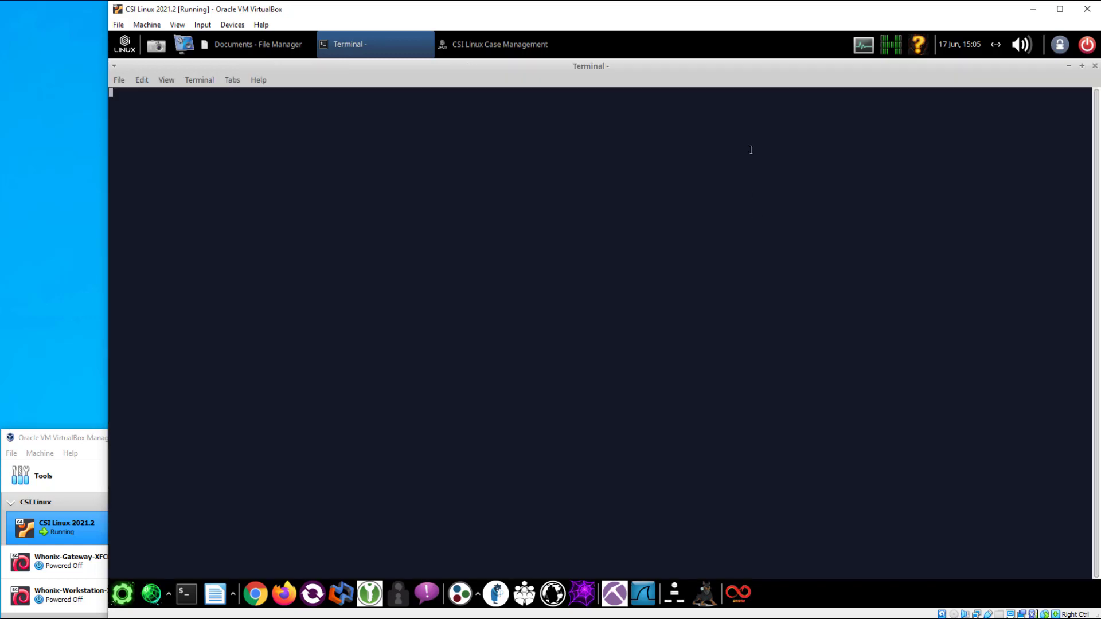
pyautogui.doubleClick(724, 67)
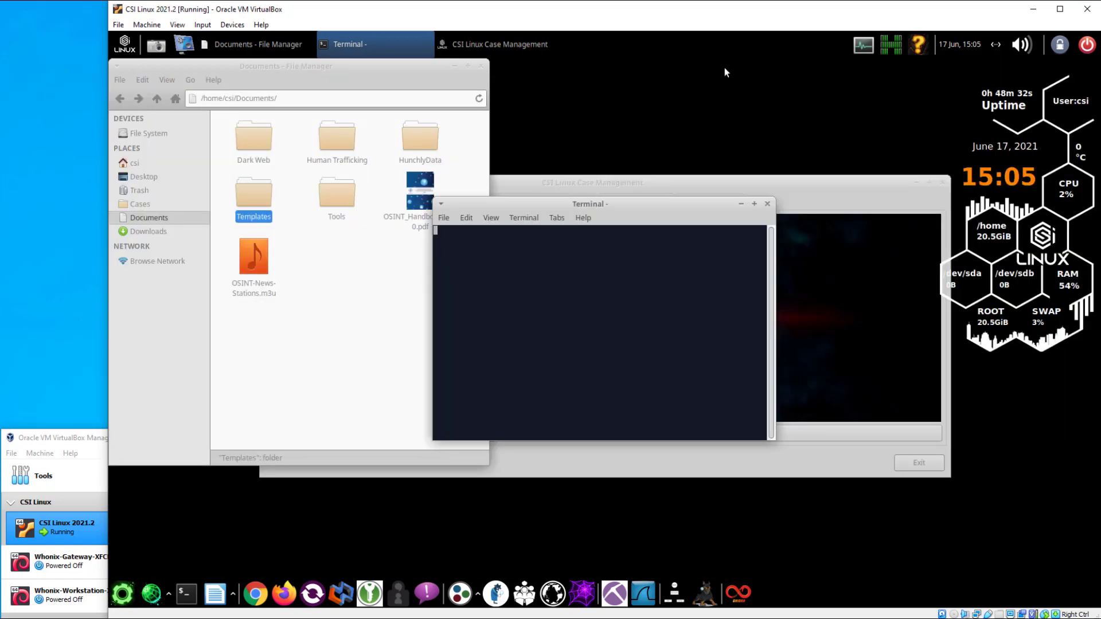
pyautogui.click(767, 205)
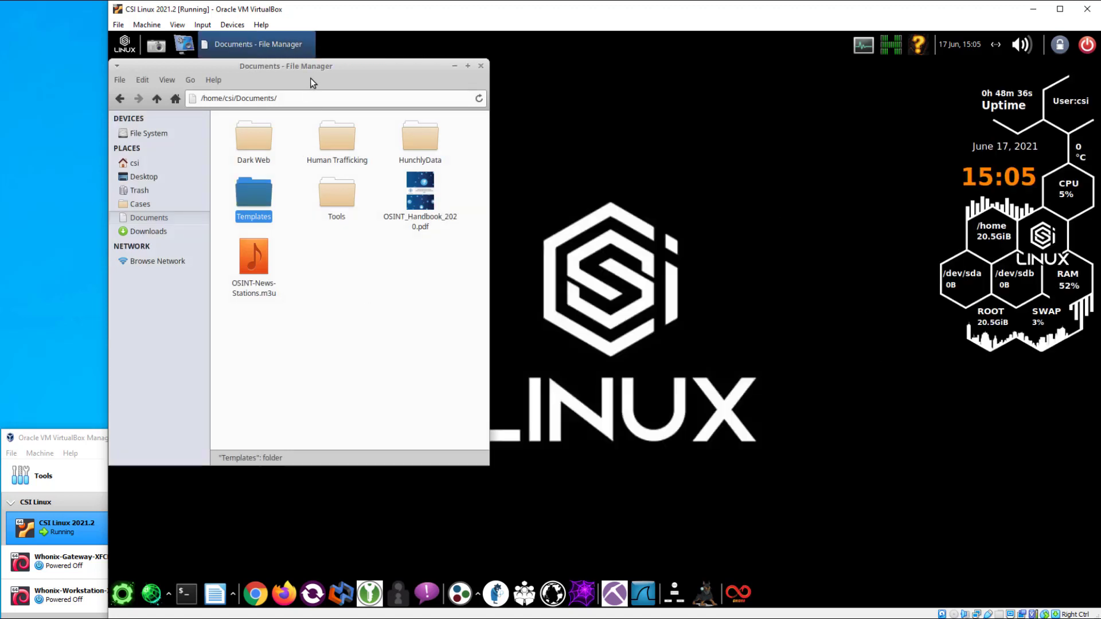
# Open Case001.md5 from the Case001 folder, examine the file hashes listed for the case, and move its window aside
pyautogui.click(140, 204)
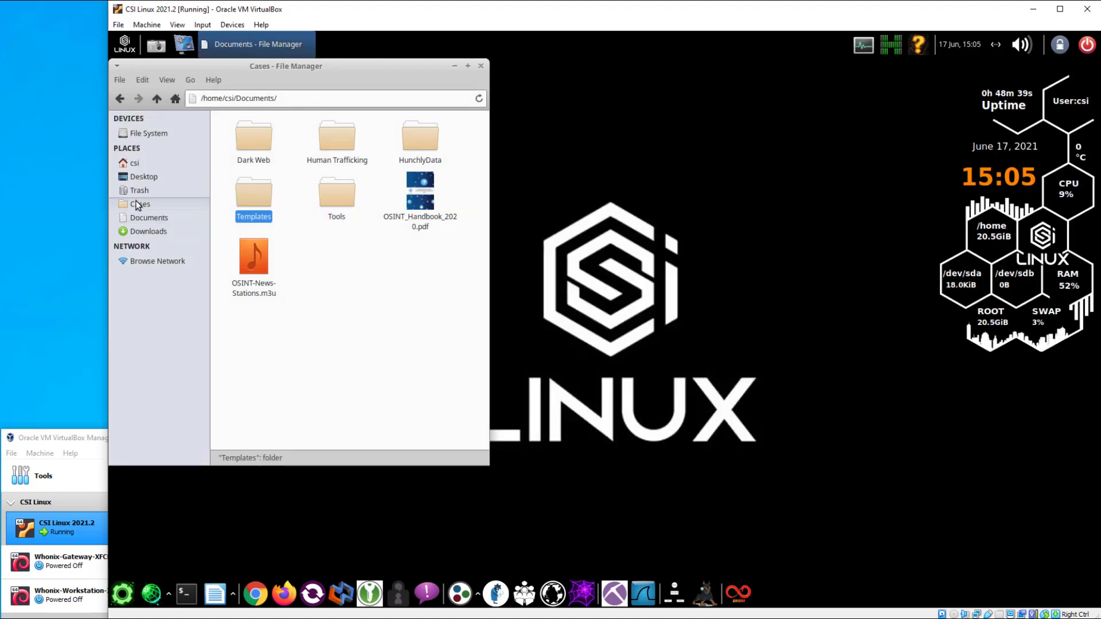
pyautogui.doubleClick(279, 140)
pyautogui.scroll(-4, 349, 350)
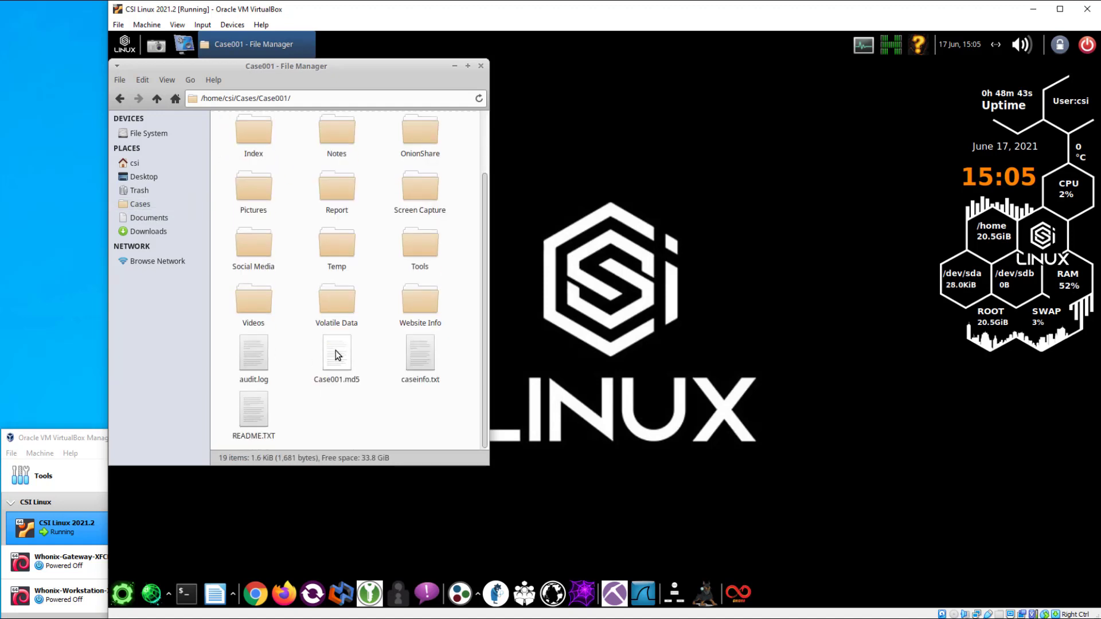
pyautogui.doubleClick(336, 356)
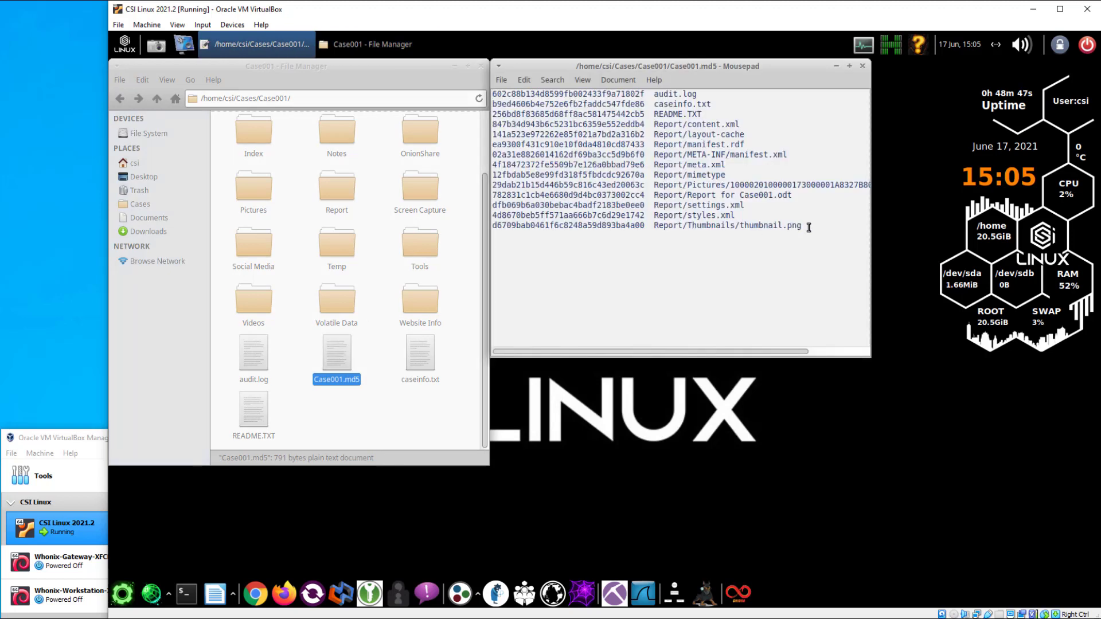
pyautogui.moveTo(806, 227); pyautogui.dragTo(445, 95)
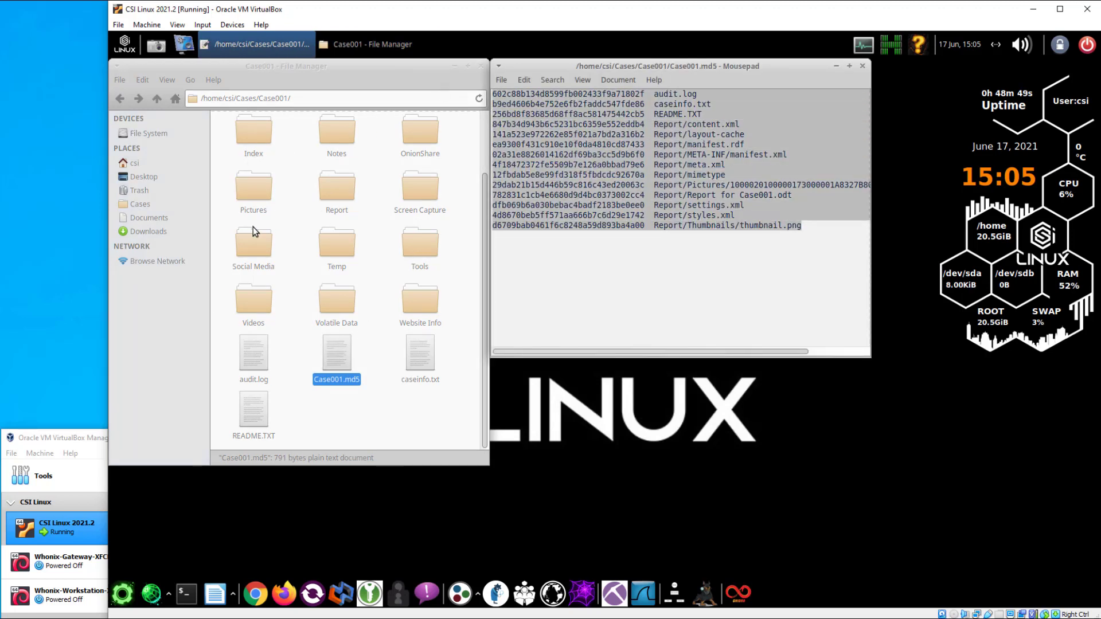
pyautogui.click(838, 92)
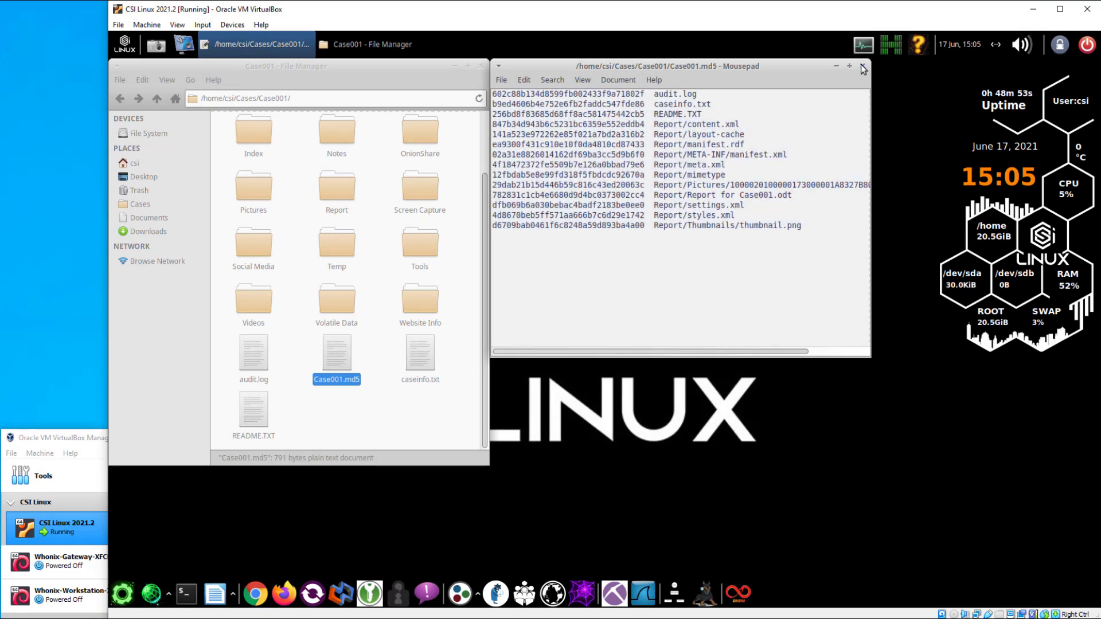
pyautogui.moveTo(735, 69); pyautogui.dragTo(955, 70)
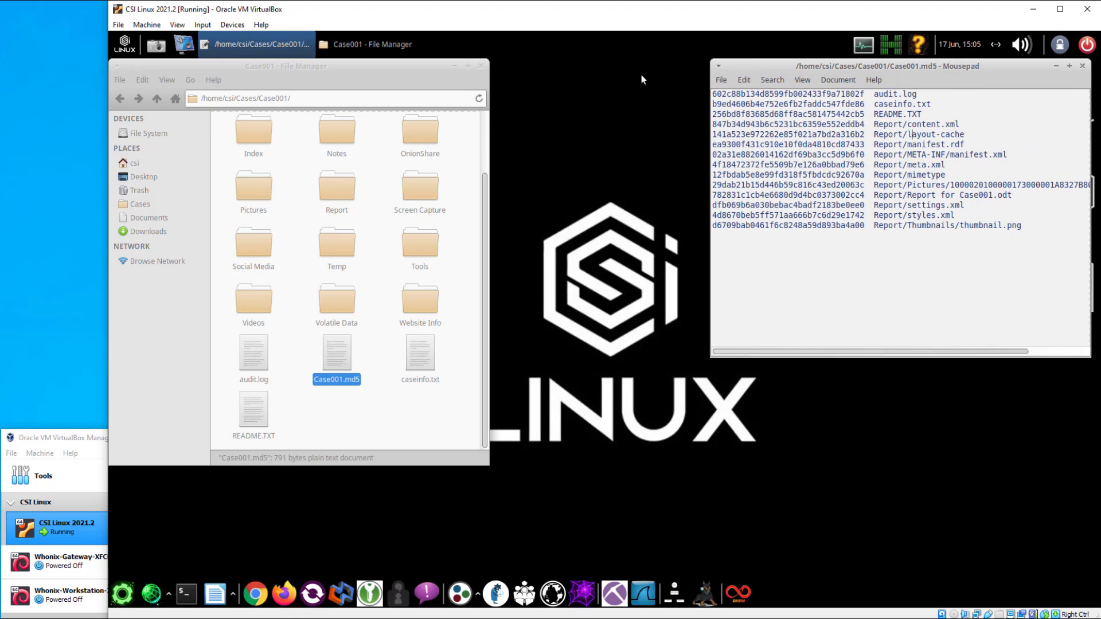
# Minimize the file manager, start CSI Linux Case Management from the desktop, and open the existing case Case001
pyautogui.click(454, 66)
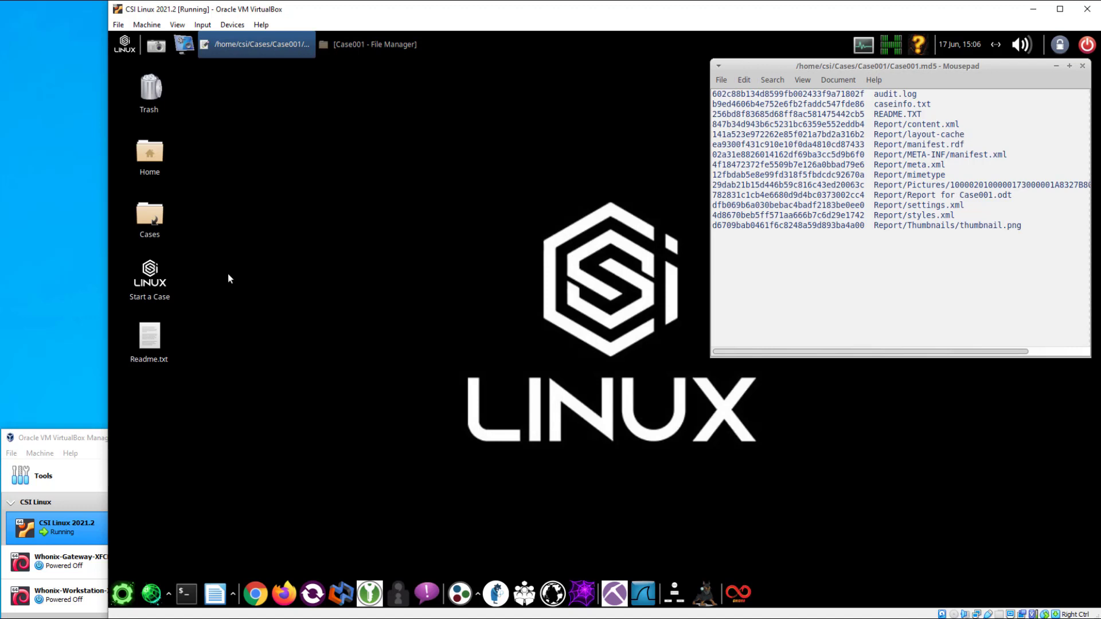
pyautogui.doubleClick(149, 272)
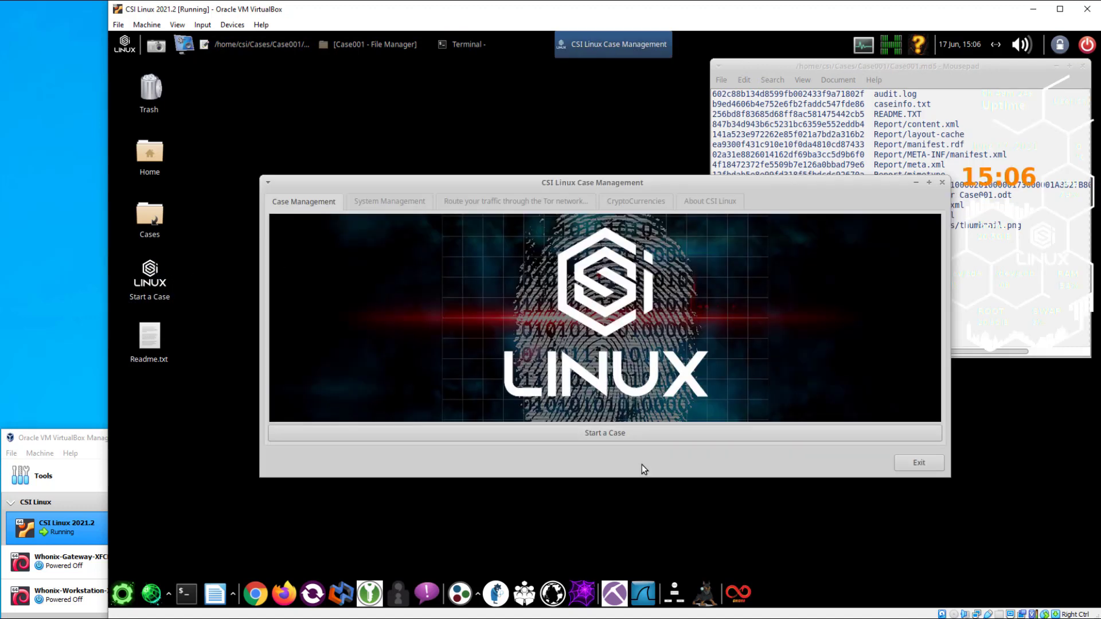
pyautogui.click(604, 438)
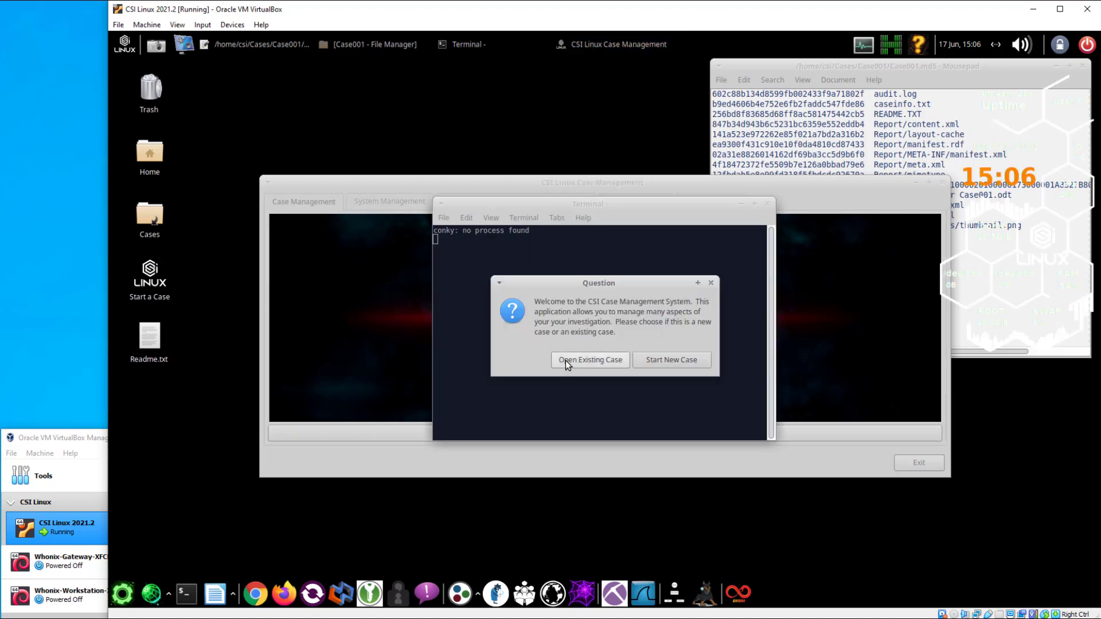
pyautogui.click(566, 360)
pyautogui.click(439, 184)
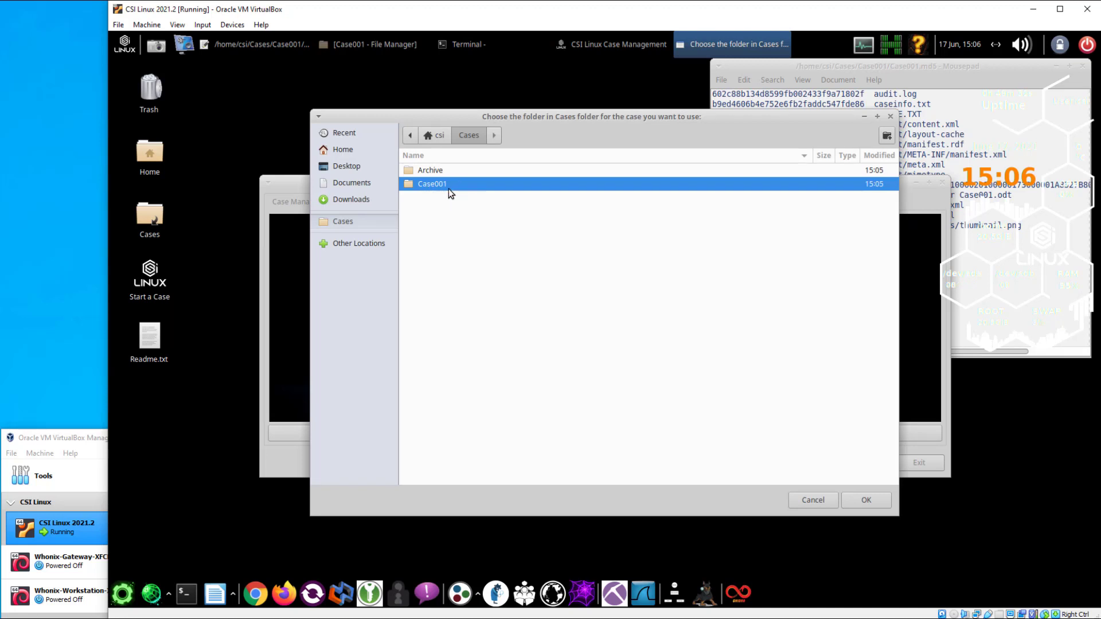
pyautogui.click(868, 501)
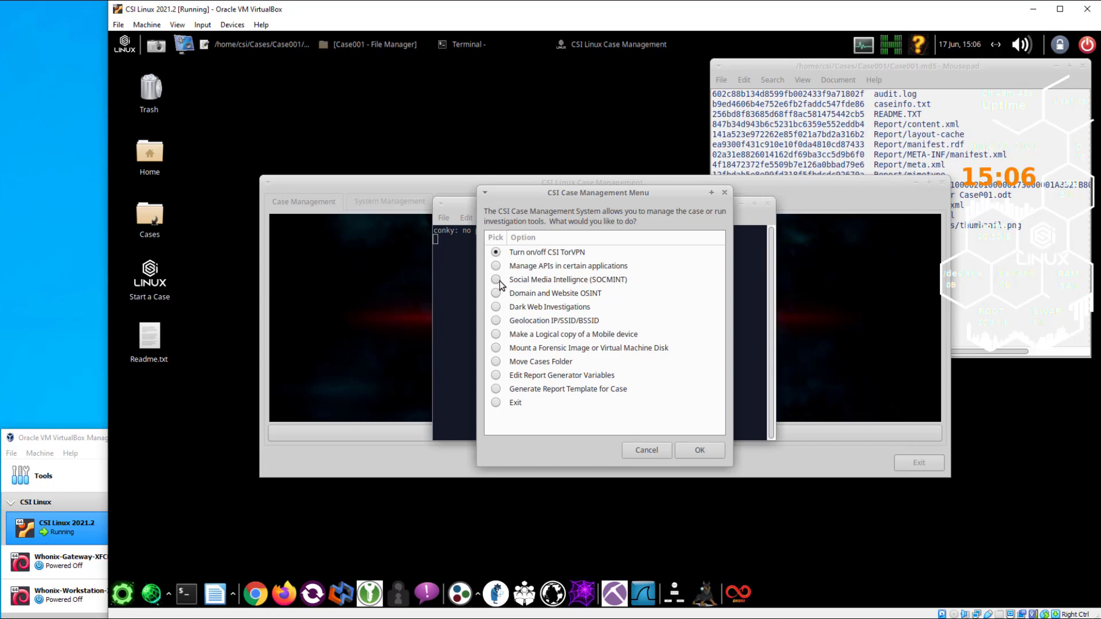
# Open Social Media Intelligence (SOCMINT) for the case, review its search tools, and exit back to the case menu
pyautogui.click(497, 279)
pyautogui.click(700, 451)
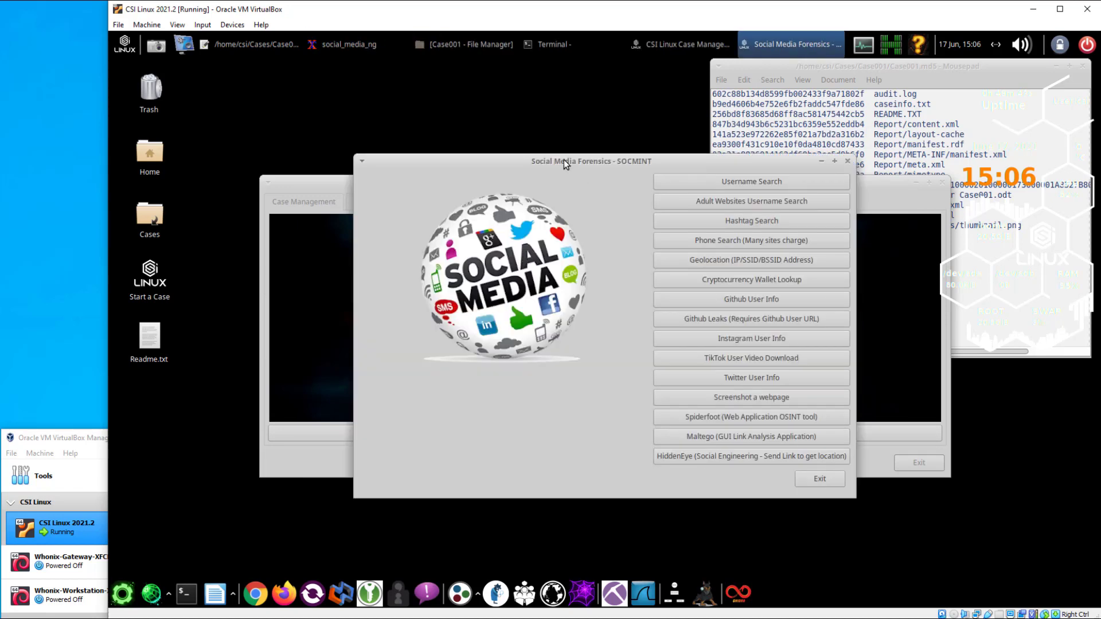
pyautogui.moveTo(563, 159); pyautogui.dragTo(371, 107)
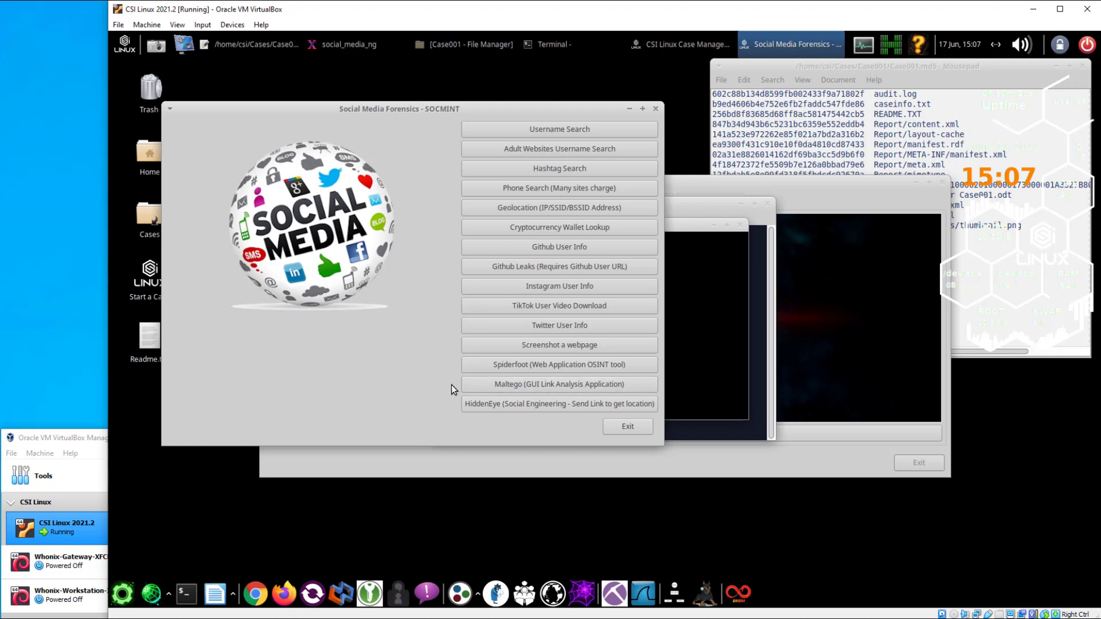
pyautogui.click(616, 430)
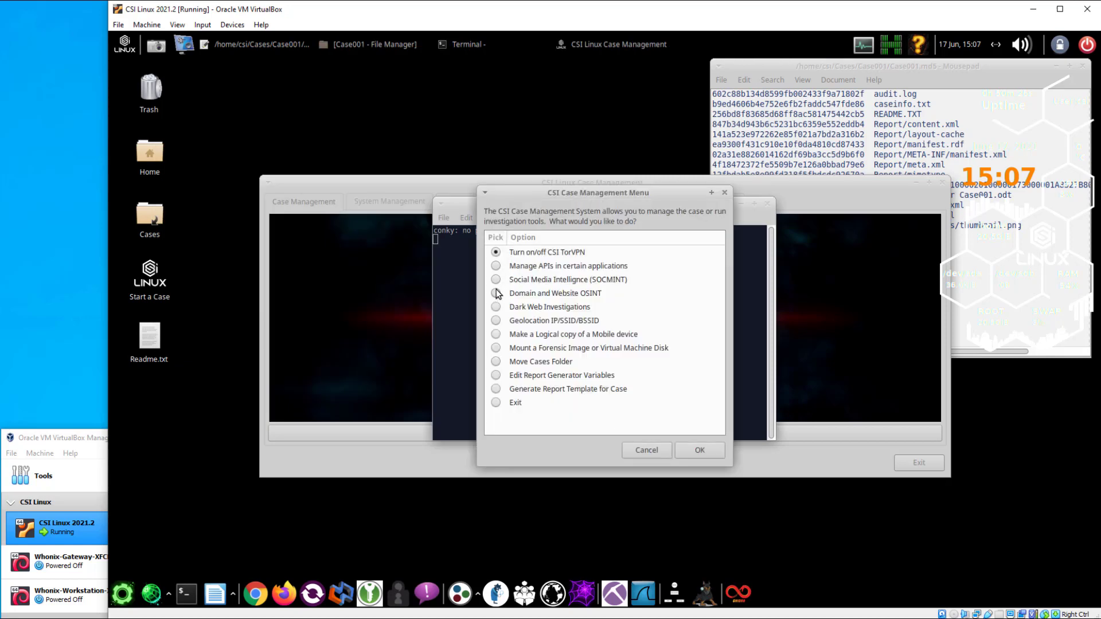
# Open Domain and Website OSINT, review the Domain Recon tools, and exit back to the case menu
pyautogui.click(496, 293)
pyautogui.click(696, 454)
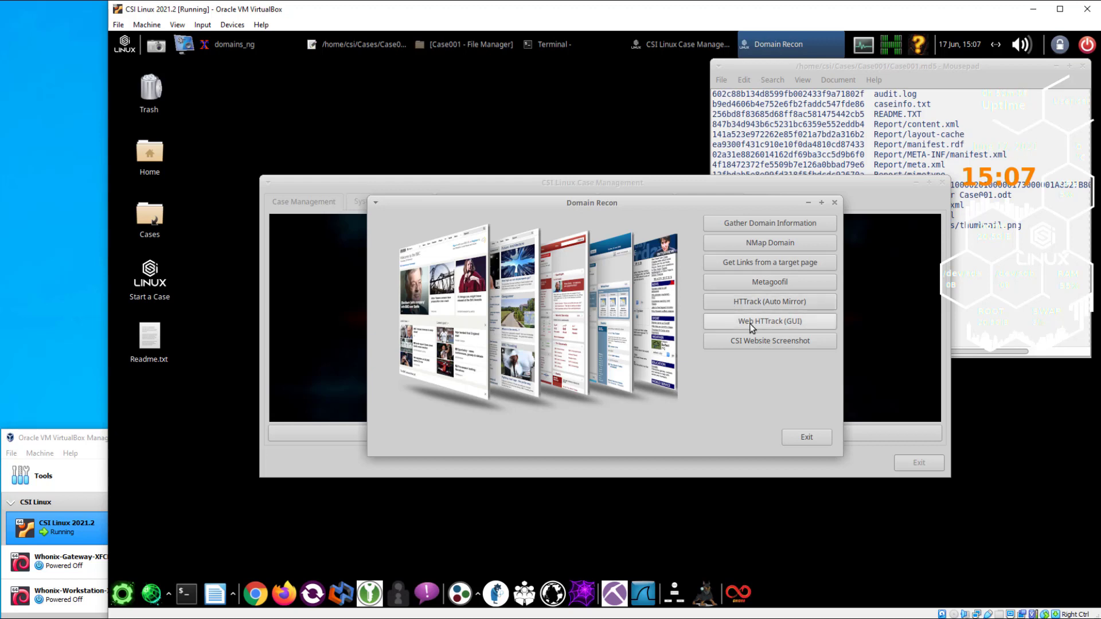
pyautogui.click(806, 437)
# Open Dark Web Investigations, and place the desktop's Readme.txt in Case001's OnionShare folder
pyautogui.click(497, 311)
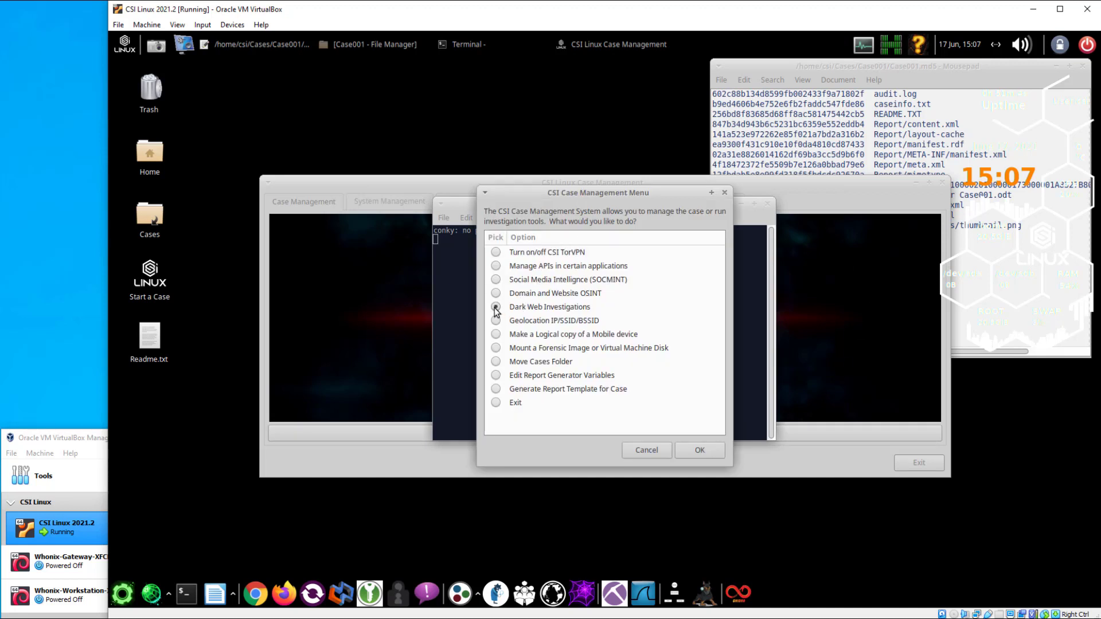
pyautogui.click(698, 450)
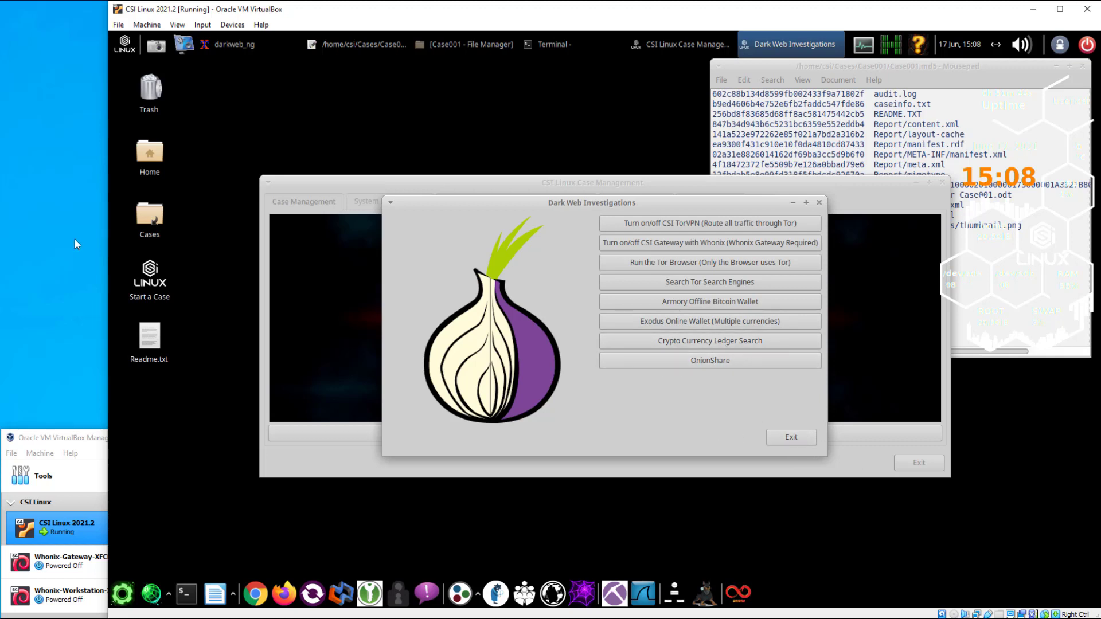
pyautogui.doubleClick(140, 215)
pyautogui.doubleClick(289, 143)
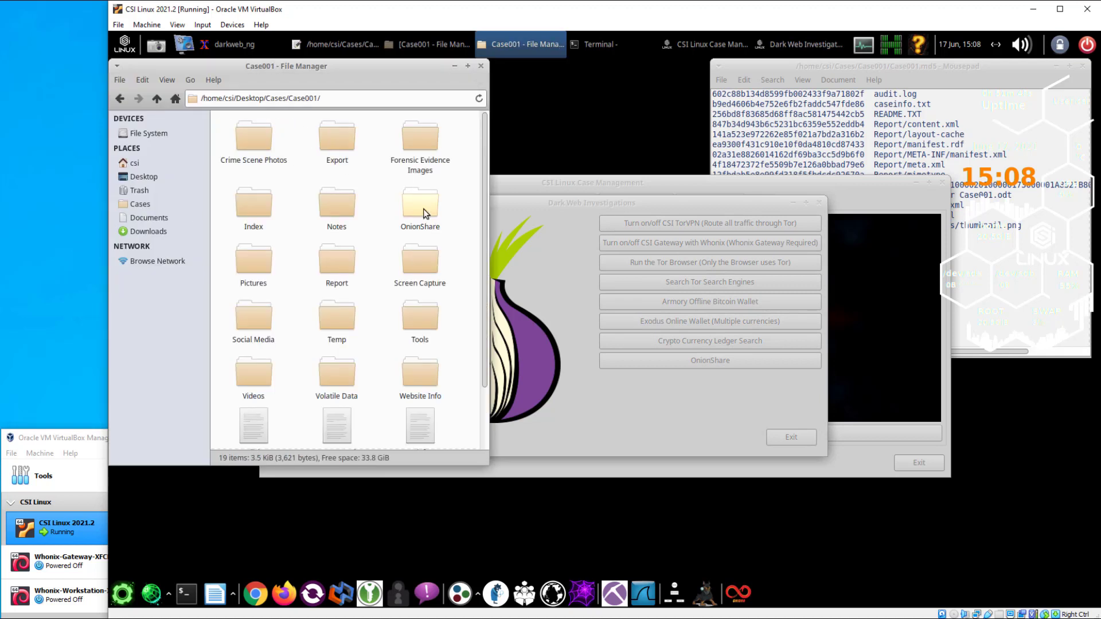
pyautogui.doubleClick(420, 207)
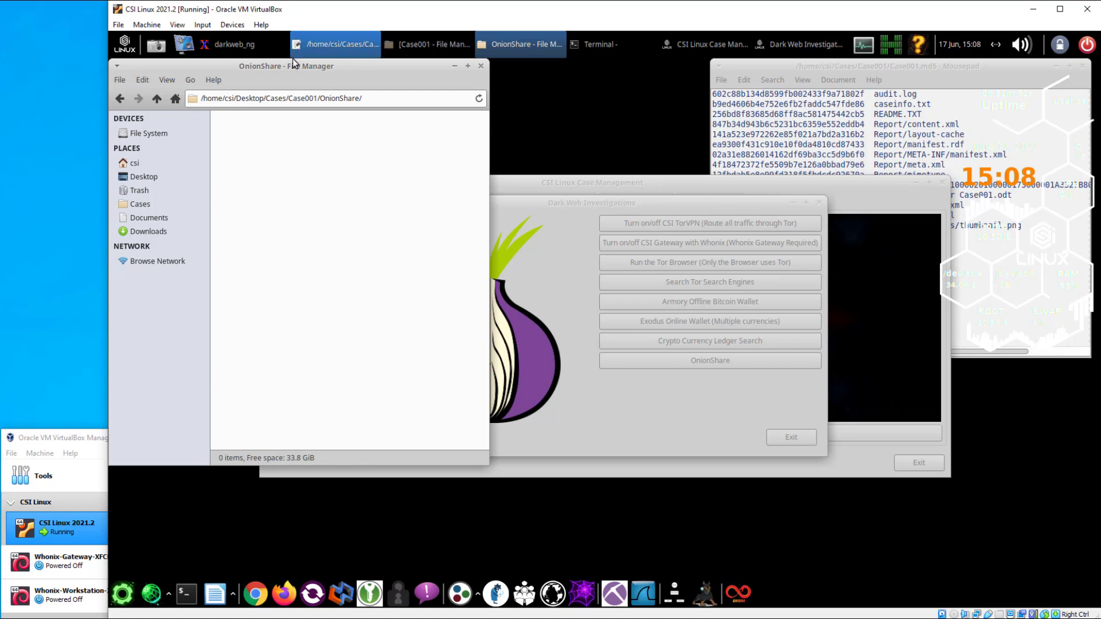
pyautogui.moveTo(293, 67); pyautogui.dragTo(421, 77)
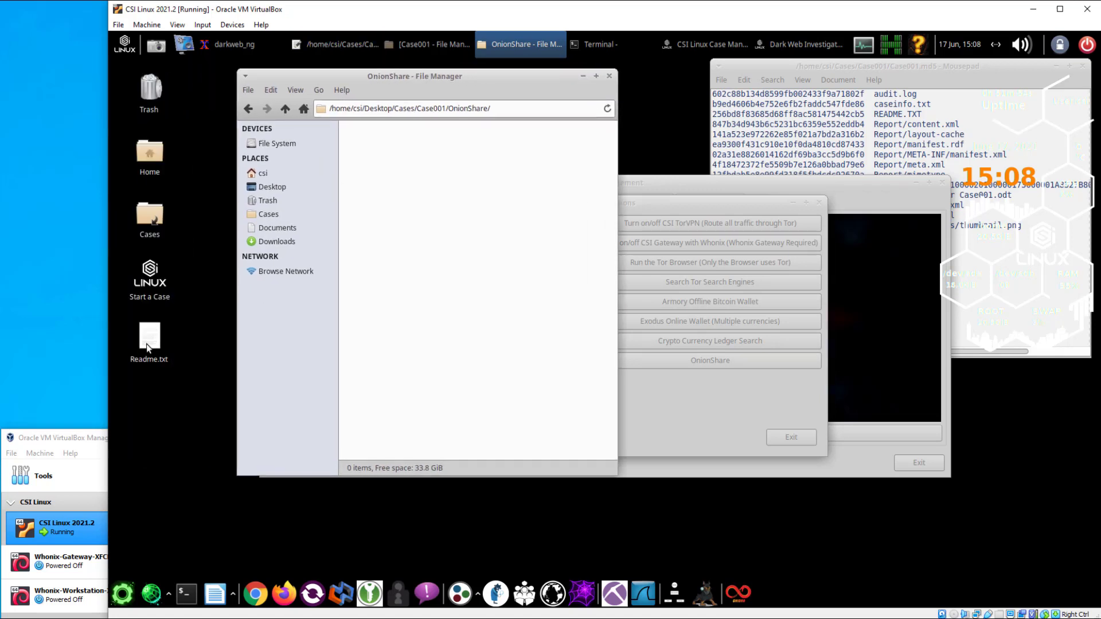
pyautogui.moveTo(146, 344); pyautogui.dragTo(467, 278)
# Launch OnionShare, review its file sharing, receiving and website publishing options, close it, and exit Dark Web Investigations
pyautogui.moveTo(452, 88); pyautogui.dragTo(335, 87)
pyautogui.click(690, 362)
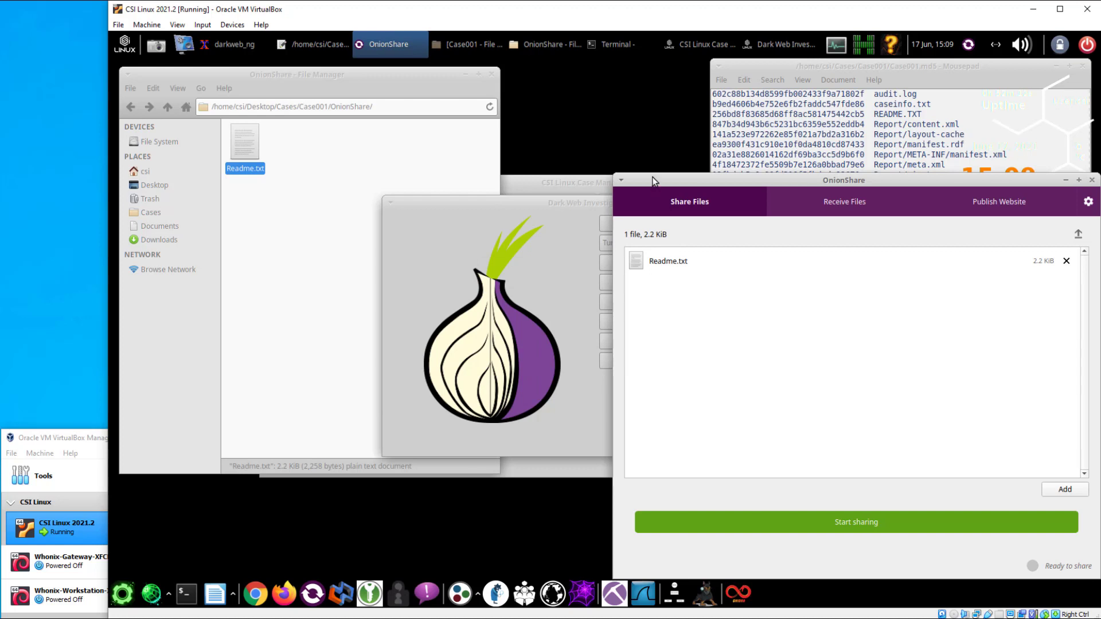
pyautogui.moveTo(652, 178); pyautogui.dragTo(522, 97)
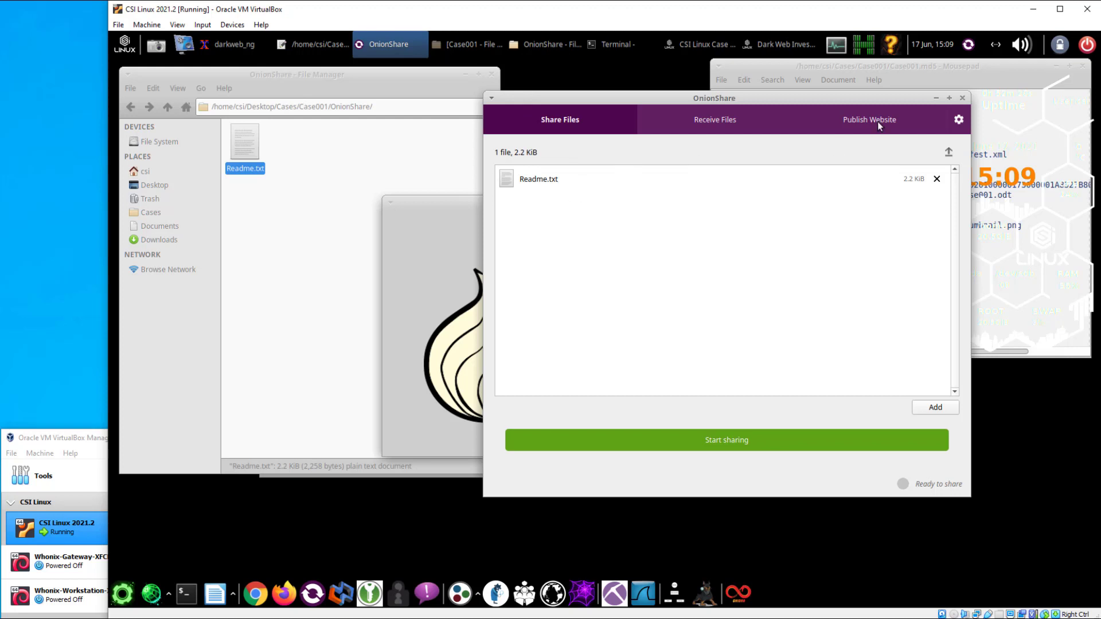
pyautogui.click(963, 99)
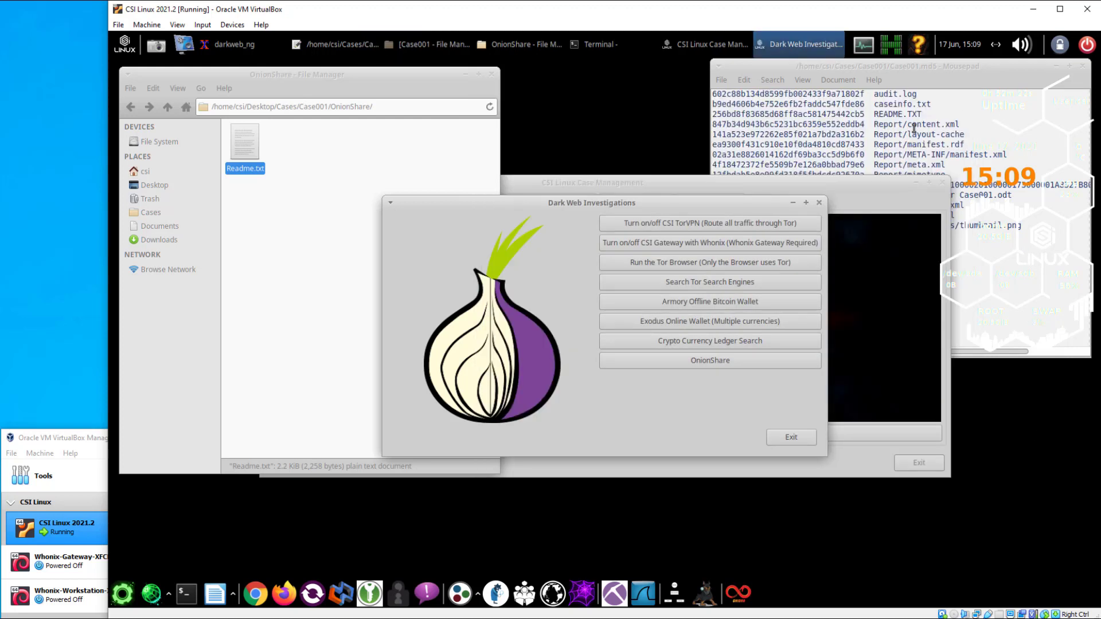
pyautogui.click(290, 173)
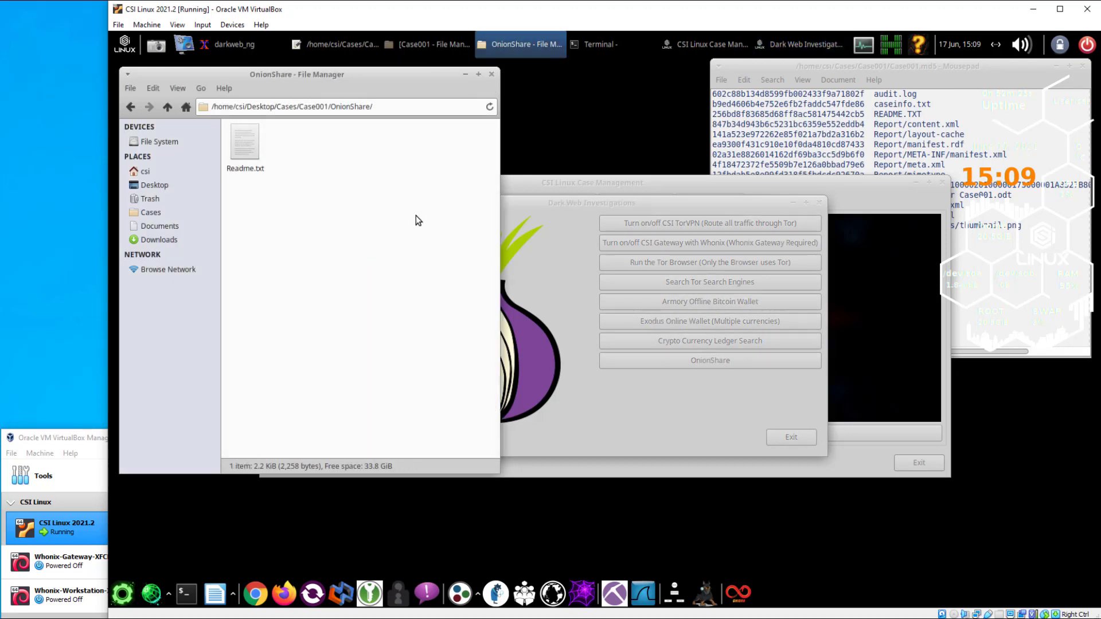
pyautogui.click(793, 438)
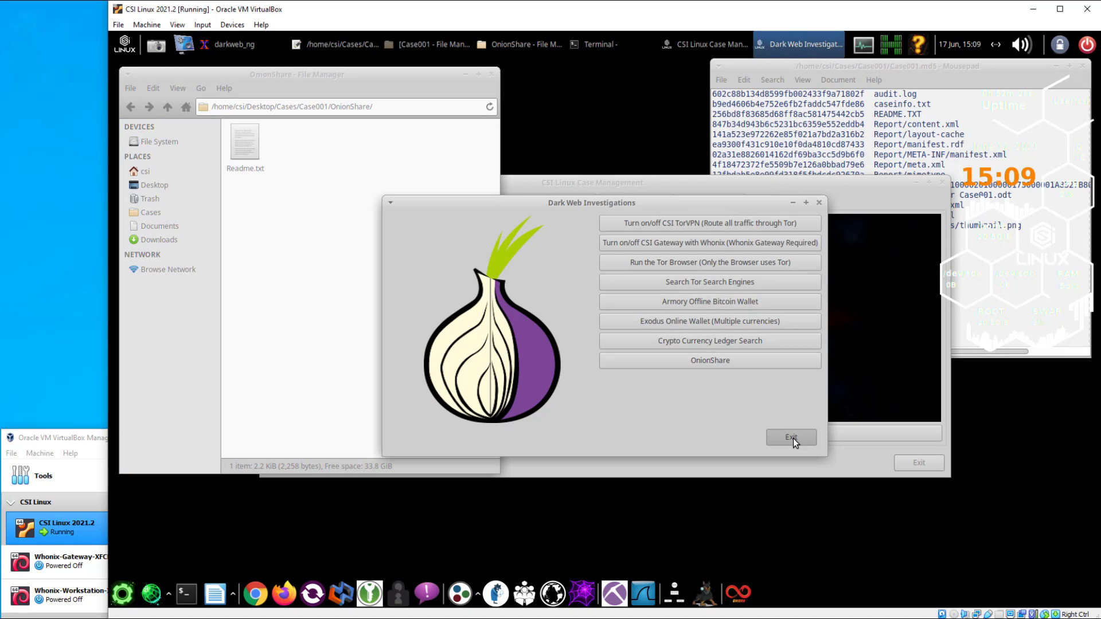
# Exit Dark Web Investigations and the case menu, and close the CSI Linux Case Management window
pyautogui.click(792, 437)
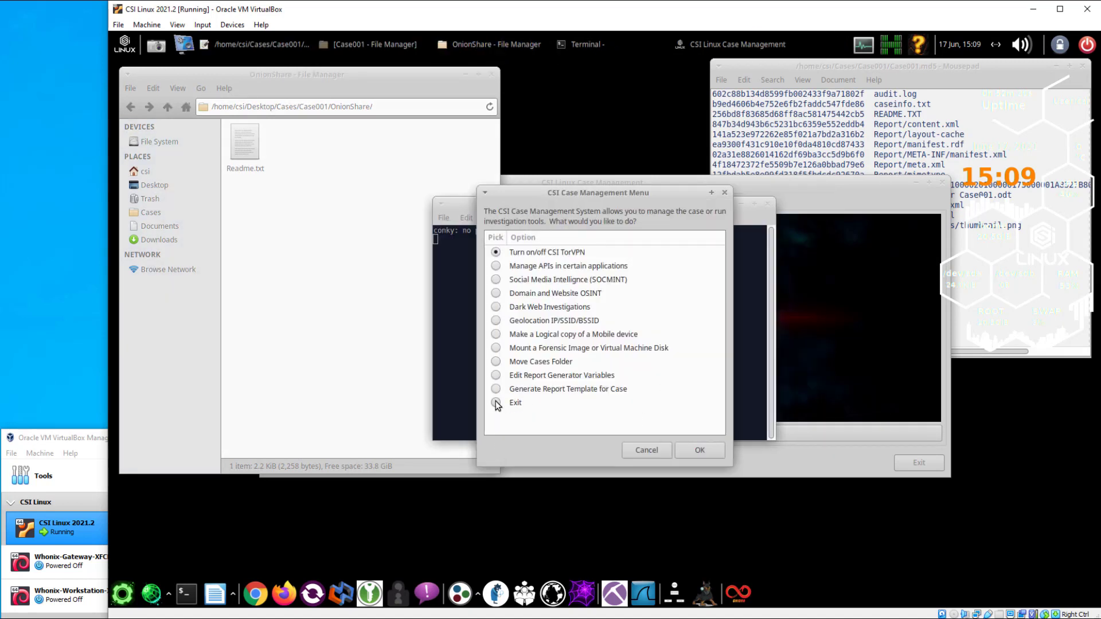
pyautogui.click(496, 403)
pyautogui.click(700, 451)
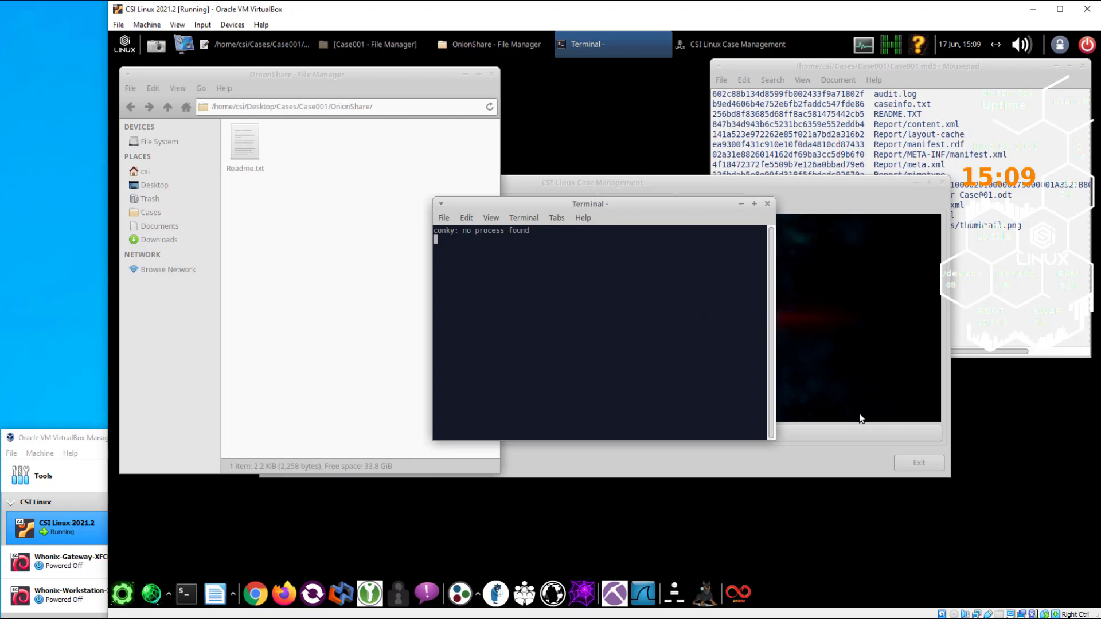
pyautogui.click(855, 434)
pyautogui.click(917, 462)
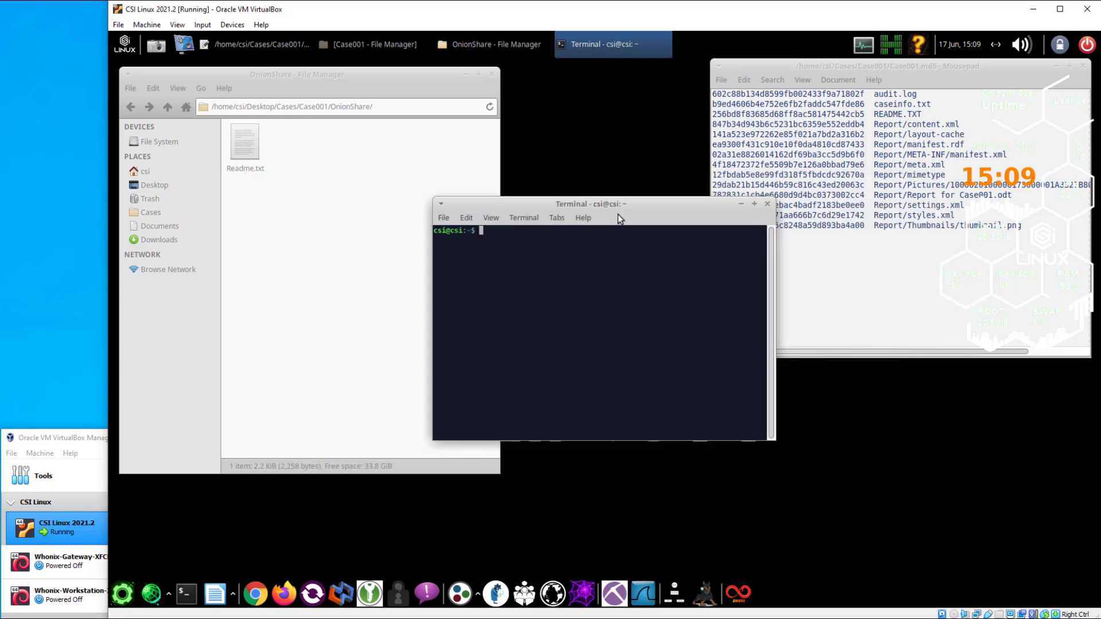
# Open Case001.md5 from the Case001 folder and compare its OnionShare/Readme.txt, audit.log and caseinfo.txt entries with the earlier hash list
pyautogui.moveTo(618, 214); pyautogui.dragTo(586, 316)
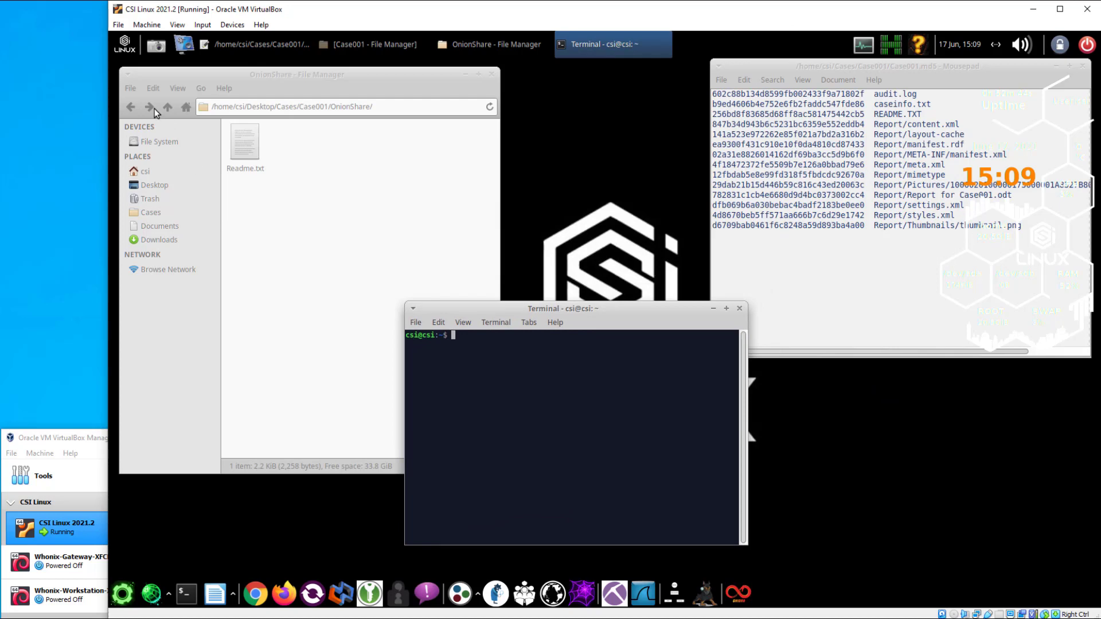
pyautogui.click(171, 107)
pyautogui.scroll(-3, 371, 281)
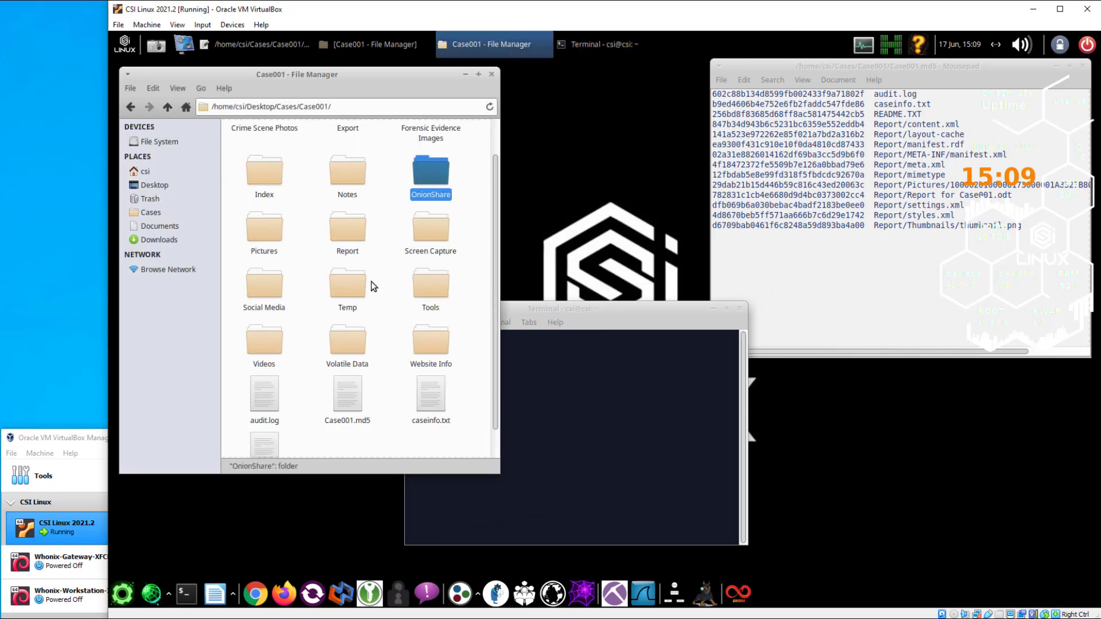
pyautogui.click(346, 367)
pyautogui.doubleClick(346, 373)
pyautogui.tripleClick(832, 335)
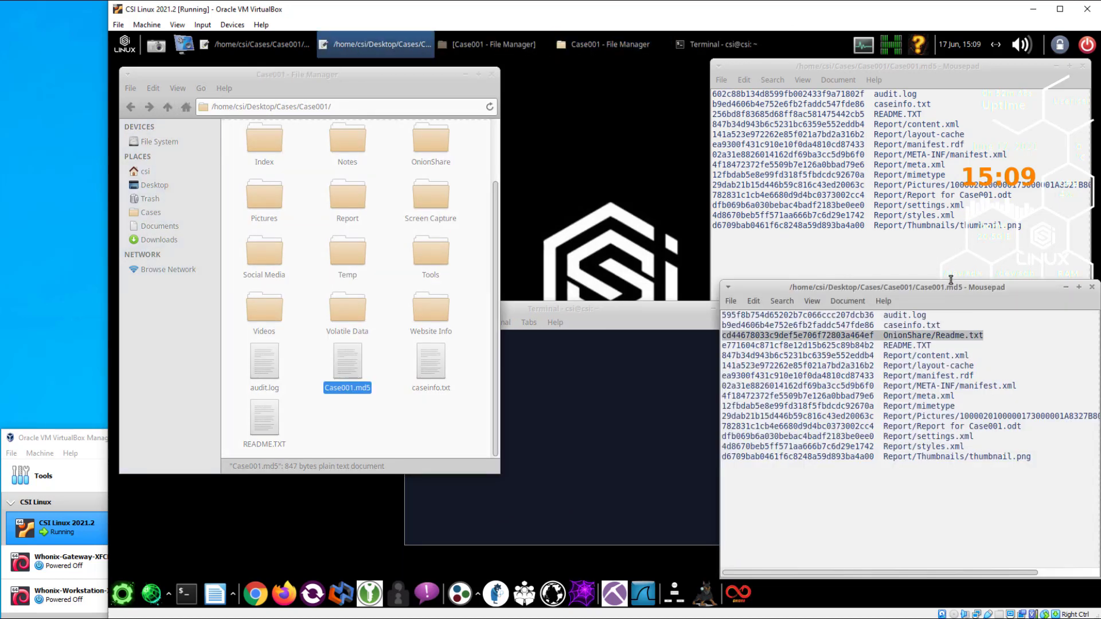
pyautogui.moveTo(921, 281); pyautogui.dragTo(564, 41)
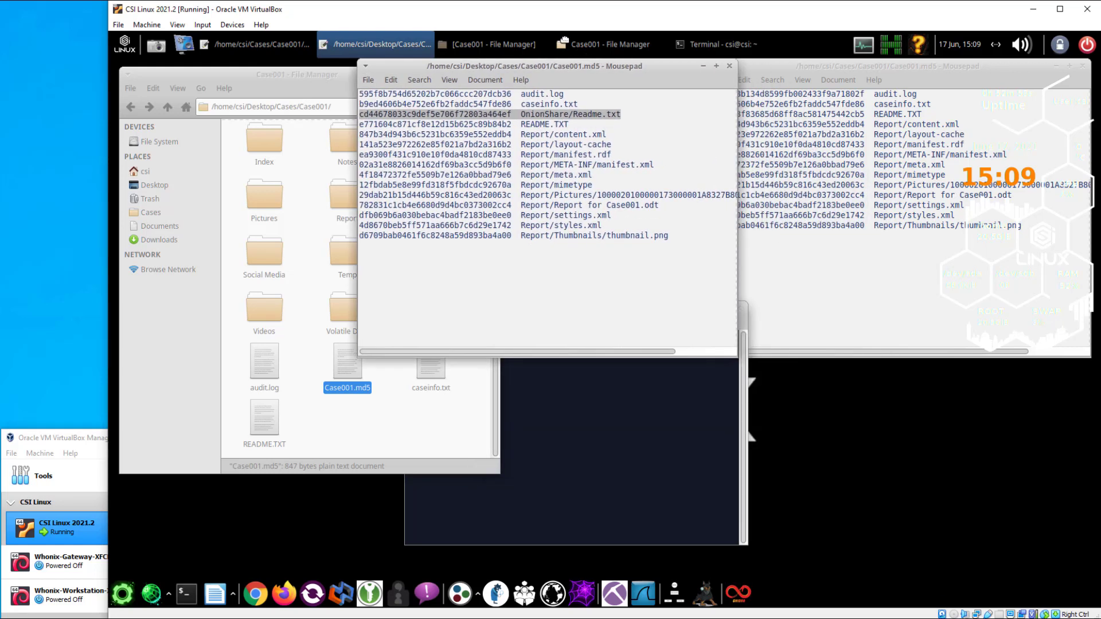
pyautogui.doubleClick(427, 94)
pyautogui.doubleClick(426, 105)
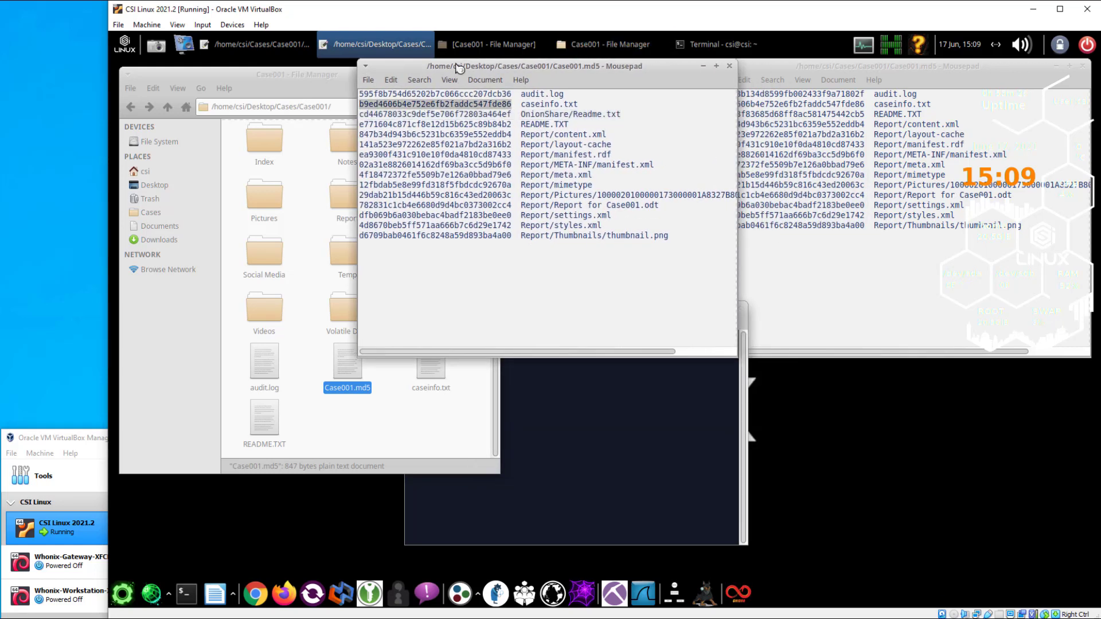
# Open the Archive folder under Cases and compare the Case001-202106171501.zip and Case001-202106171506.zip archives
pyautogui.moveTo(461, 67); pyautogui.dragTo(425, 67)
pyautogui.click(304, 188)
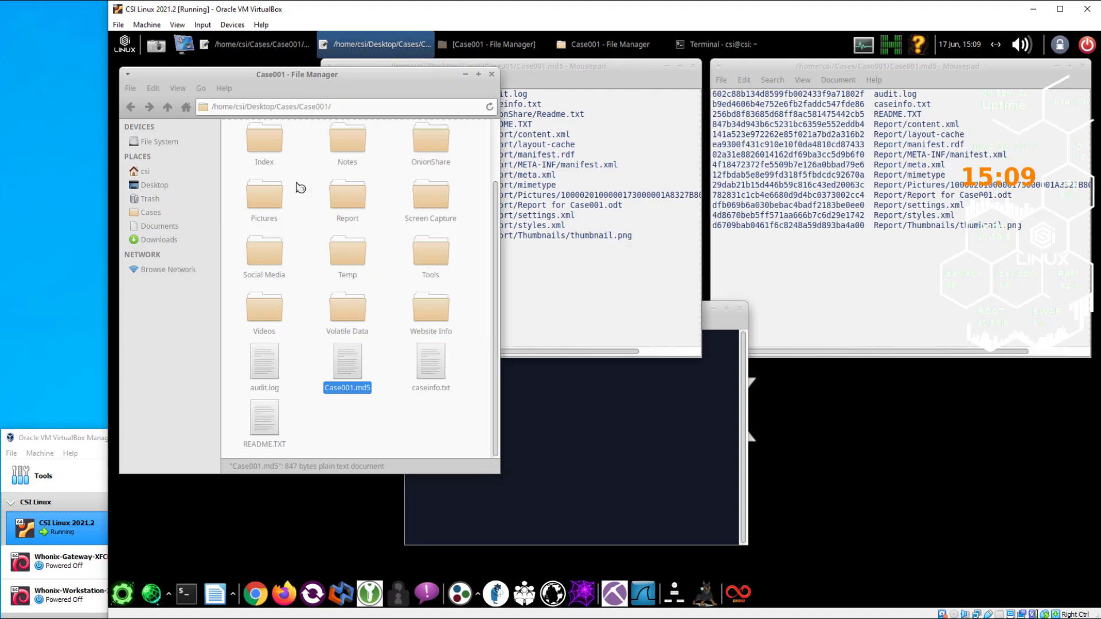
pyautogui.click(176, 108)
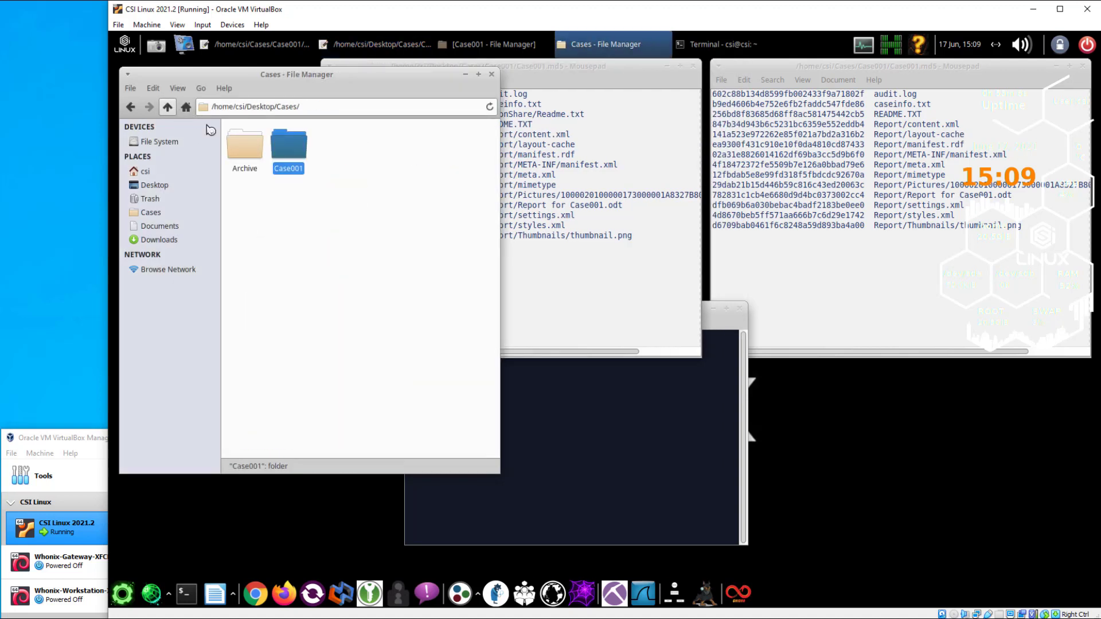
pyautogui.doubleClick(244, 143)
pyautogui.click(347, 148)
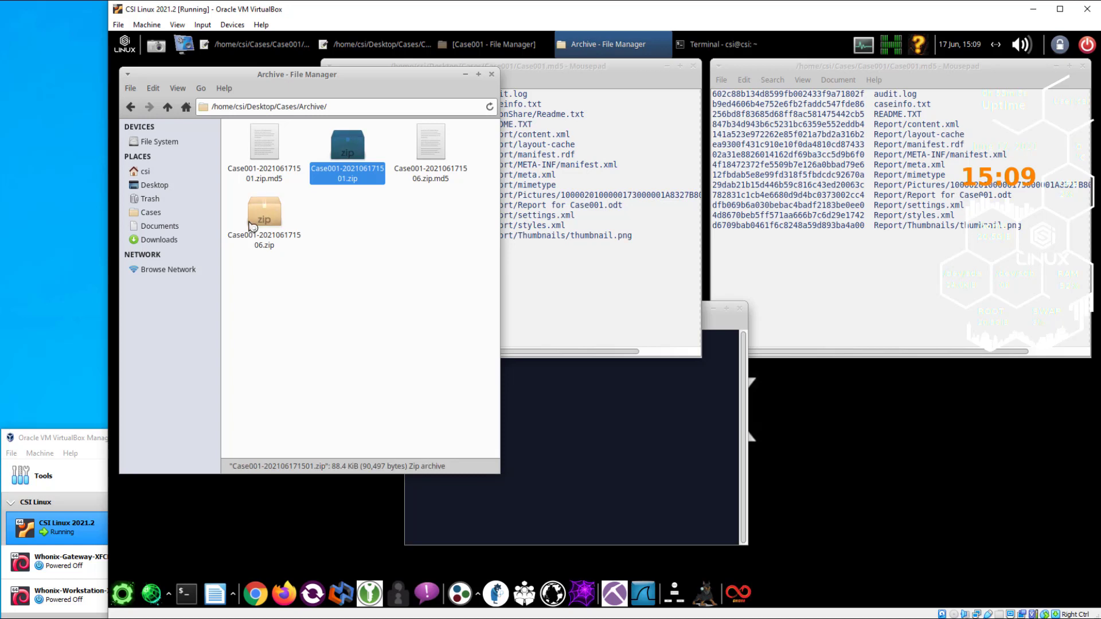
pyautogui.click(264, 217)
pyautogui.click(319, 166)
pyautogui.click(281, 200)
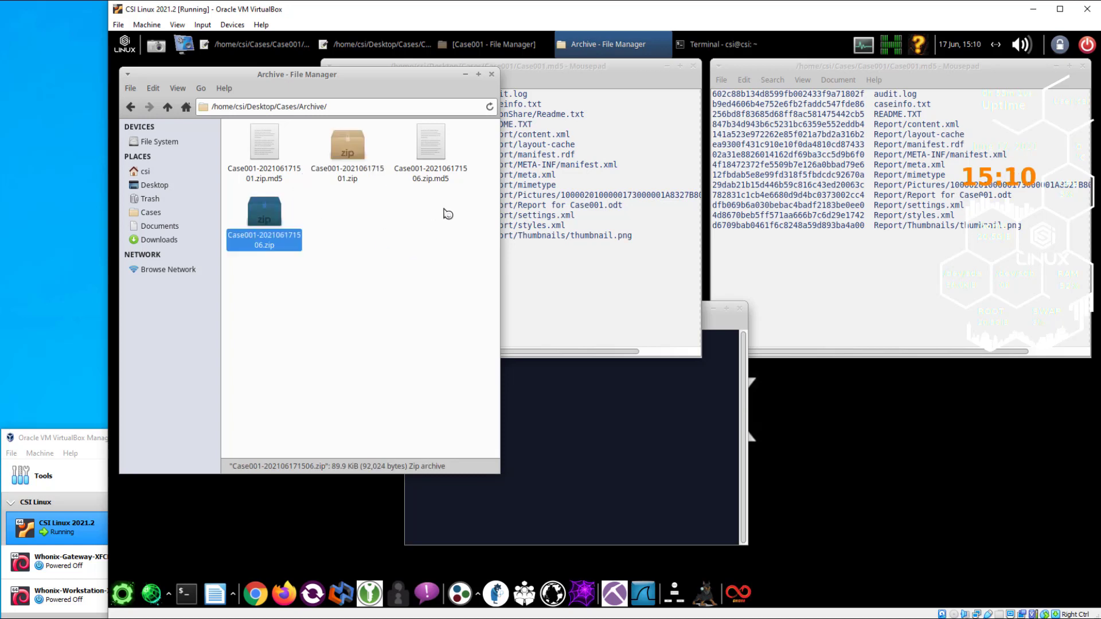
# Open Case001-202106171506.zip.md5, review the hashes of the archived files, and close it
pyautogui.doubleClick(438, 145)
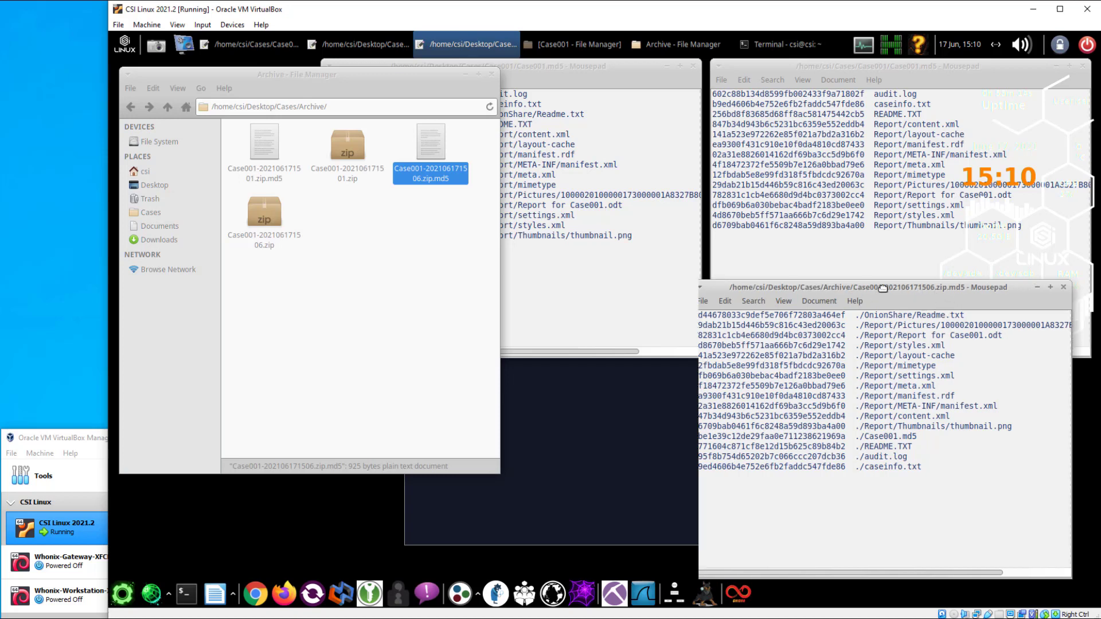
pyautogui.moveTo(968, 288); pyautogui.dragTo(671, 274)
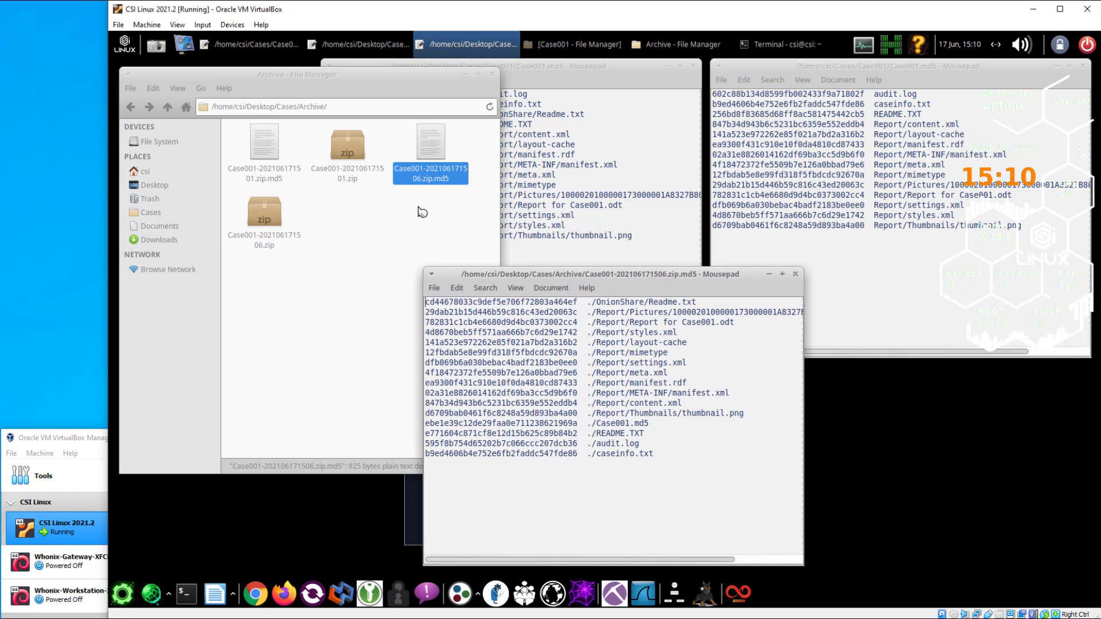
pyautogui.click(796, 273)
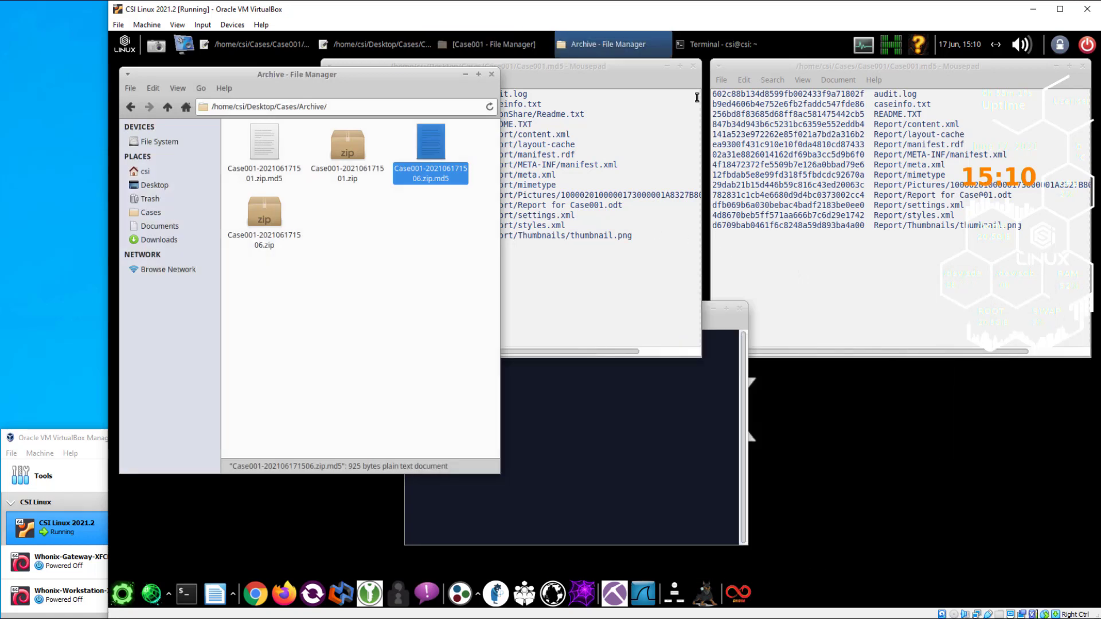
# Close both Case001.md5 hash lists, the Archive folder window and the terminal
pyautogui.click(690, 70)
pyautogui.click(695, 68)
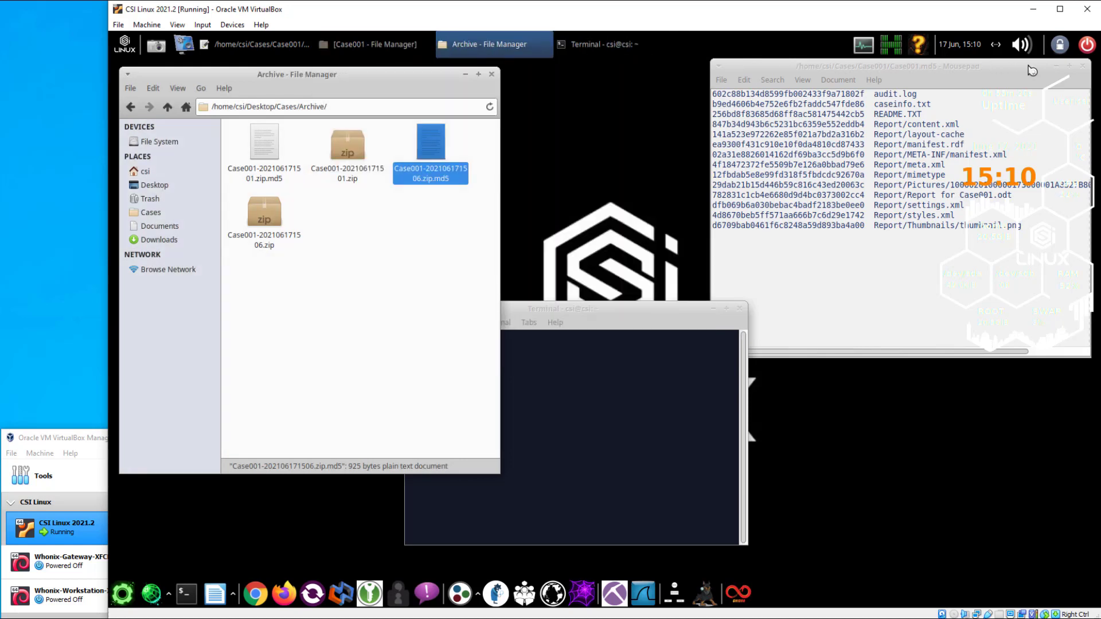
pyautogui.click(1085, 67)
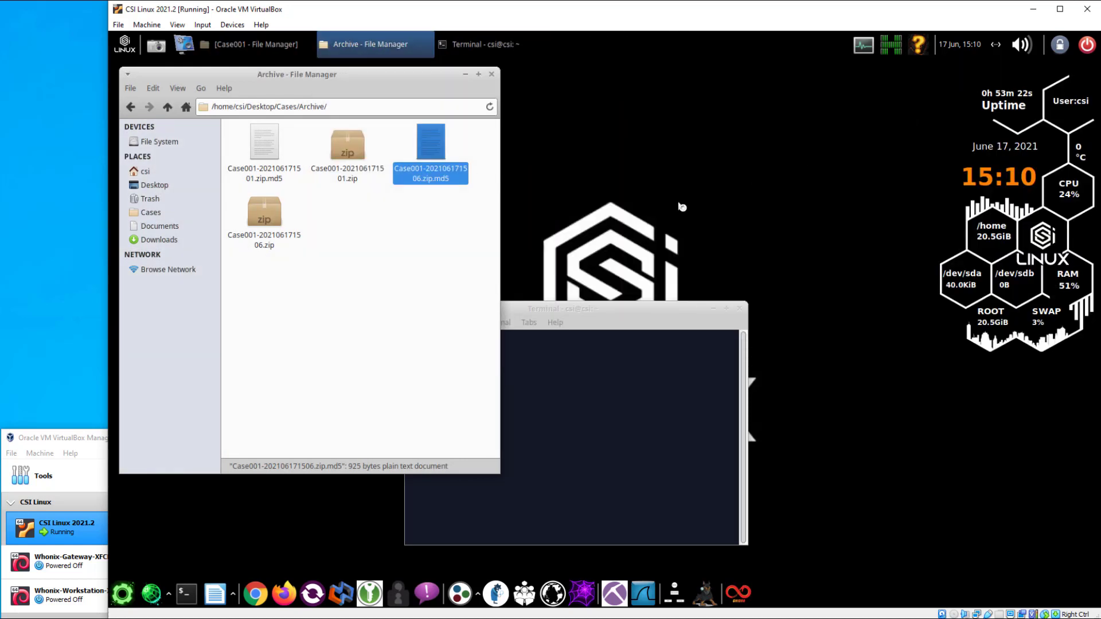
pyautogui.click(491, 74)
pyautogui.click(740, 309)
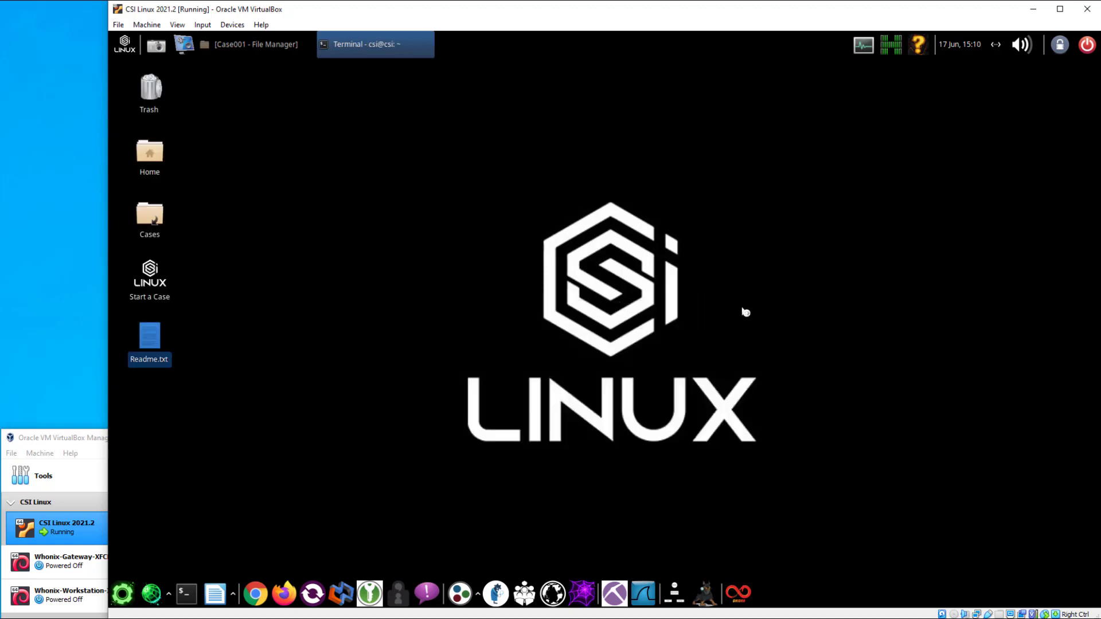